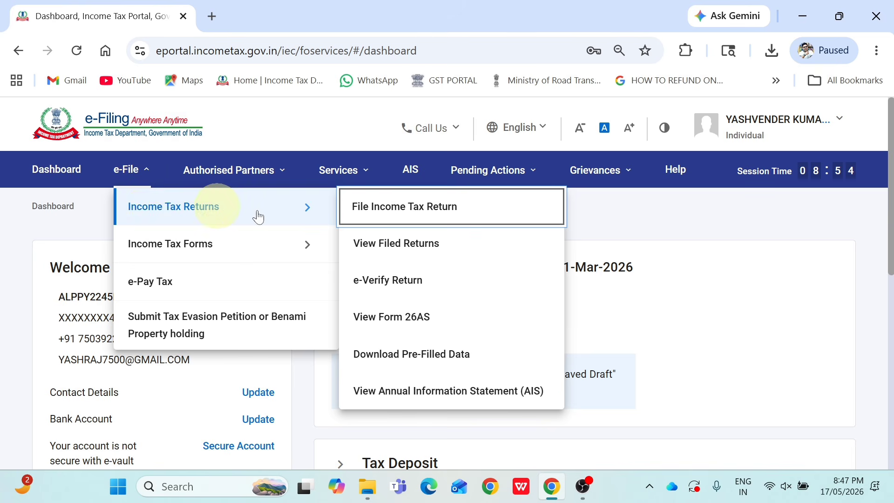
Start an income tax return for assessment year 2026-27 with the Online filing mode
{"action": "left_click", "coordinate": [418, 218]}
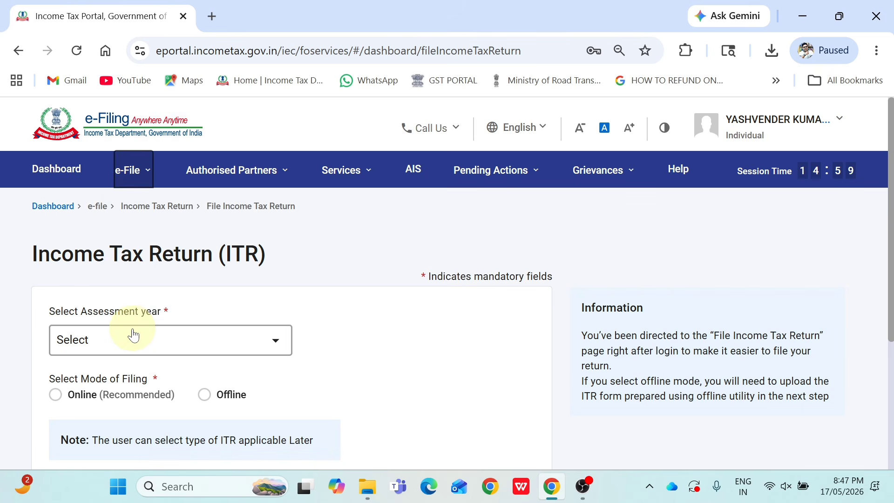
{"action": "left_click", "coordinate": [142, 344]}
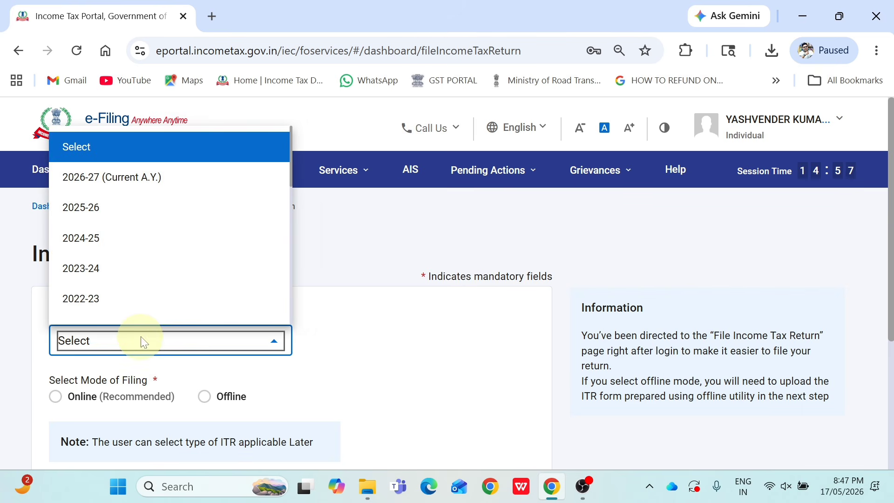
{"action": "left_click", "coordinate": [154, 186]}
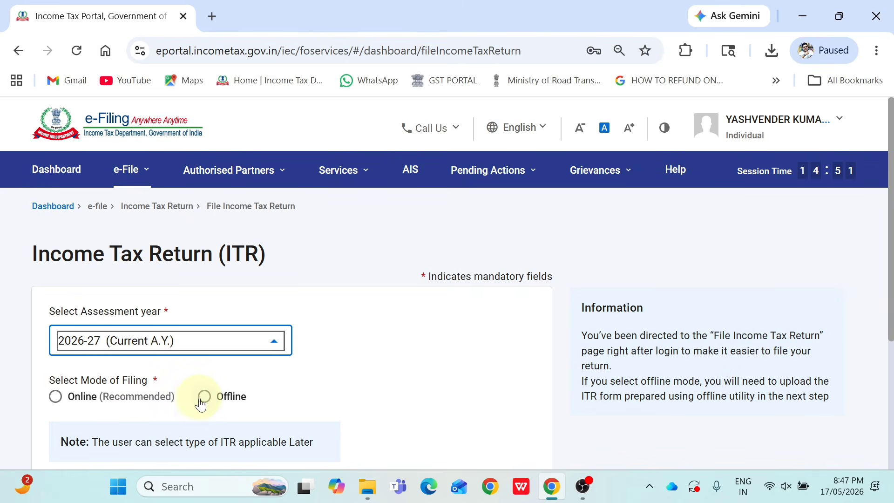
{"action": "left_click", "coordinate": [56, 397]}
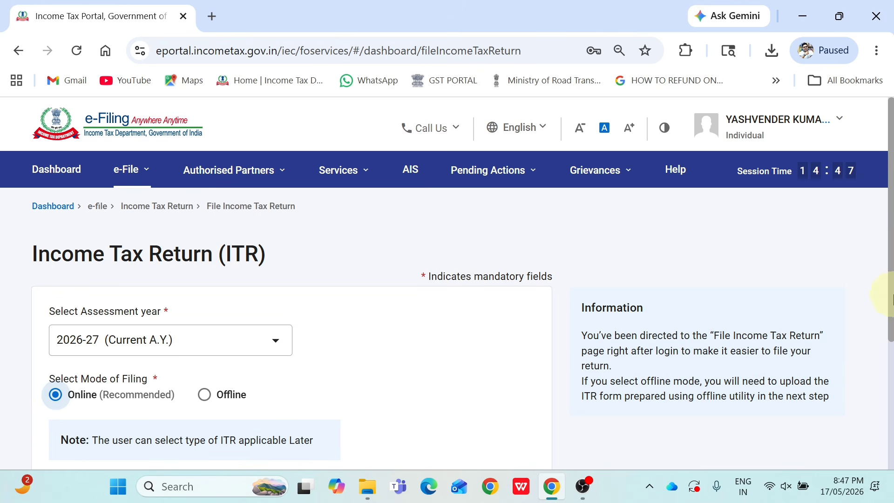
{"action": "scroll", "coordinate": [882, 326], "scroll_direction": "down", "scroll_amount": 3}
{"action": "left_click", "coordinate": [531, 389]}
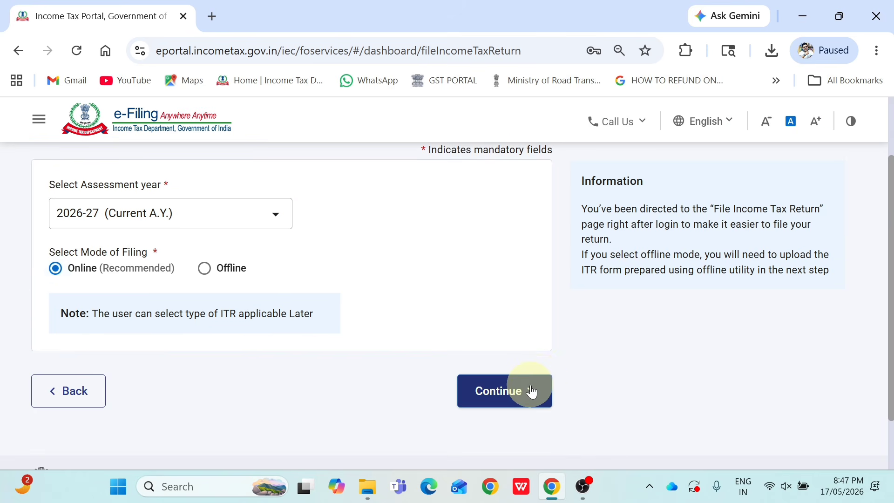
{"action": "scroll", "coordinate": [880, 386], "scroll_direction": "down", "scroll_amount": 4}
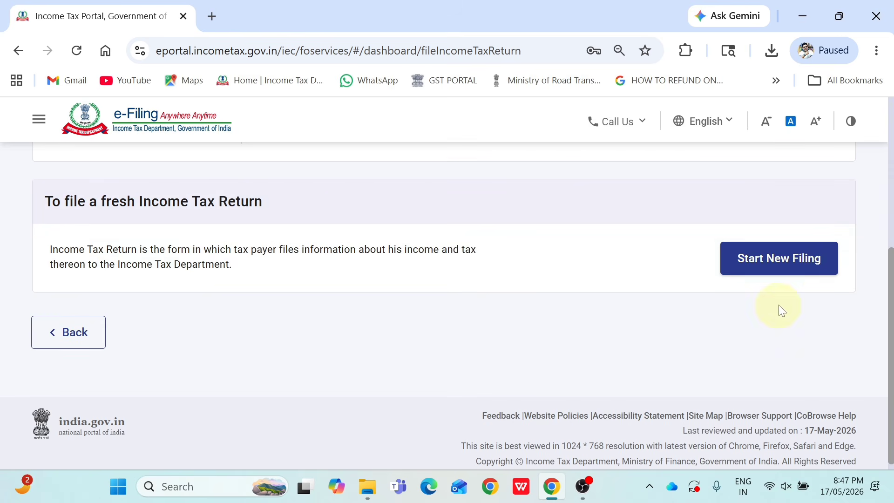
Start a new filing with Individual as the filing status
{"action": "left_click", "coordinate": [776, 277]}
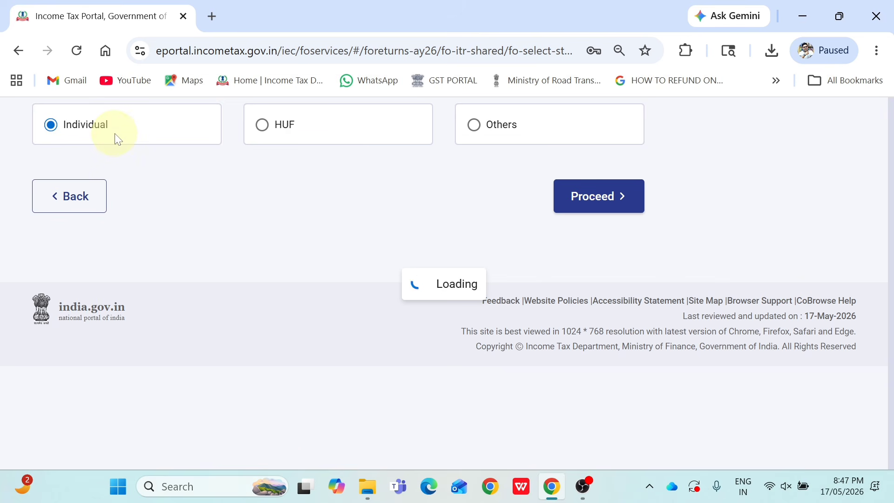
{"action": "left_click", "coordinate": [620, 204]}
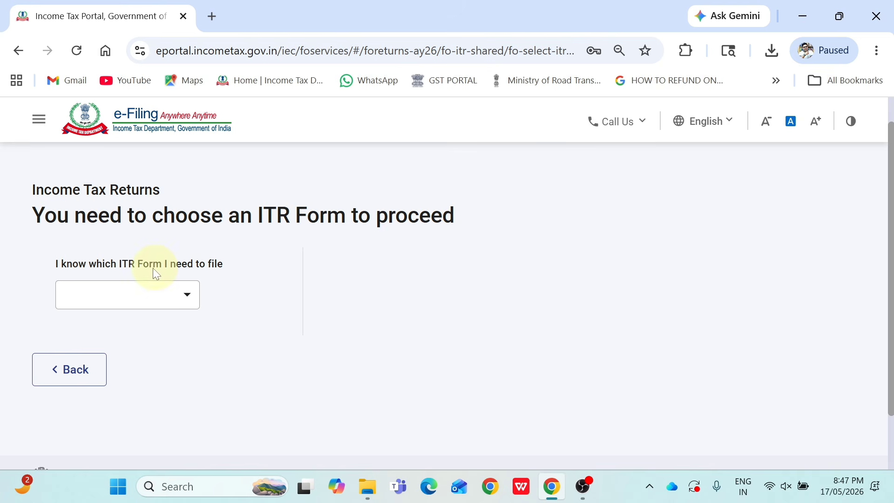
Select ITR - 4 as the return form and proceed with it
{"action": "left_click", "coordinate": [135, 294]}
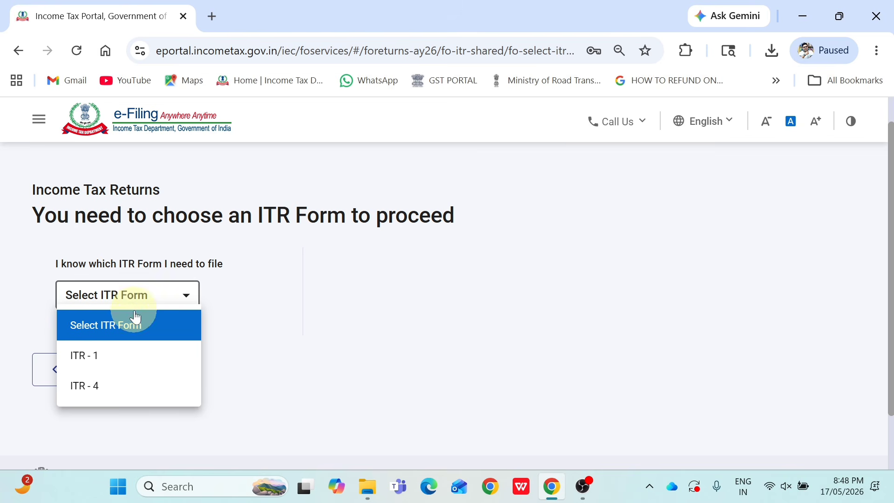
{"action": "left_click", "coordinate": [128, 388]}
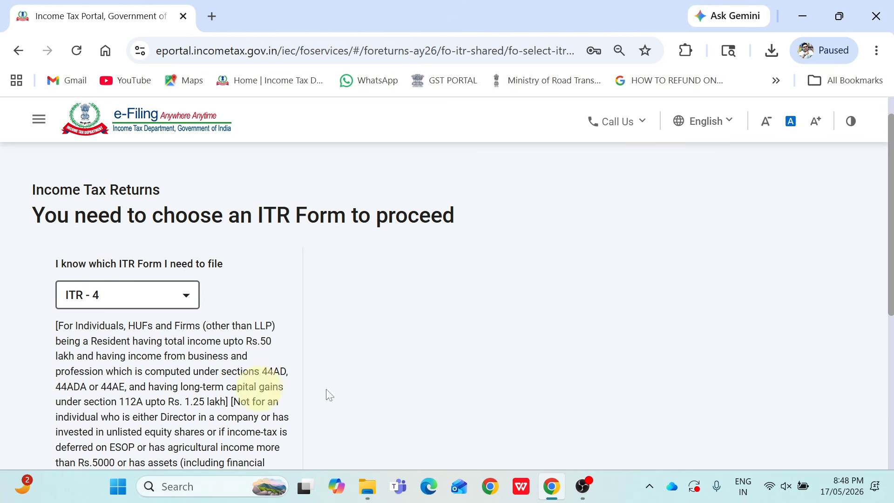
{"action": "left_click_drag", "start_coordinate": [891, 269], "coordinate": [882, 323]}
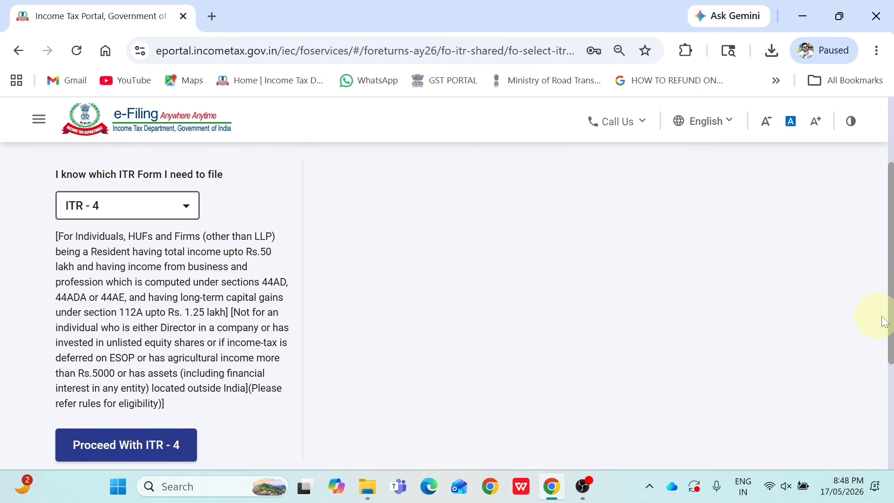
{"action": "scroll", "coordinate": [887, 319], "scroll_direction": "down", "scroll_amount": 1}
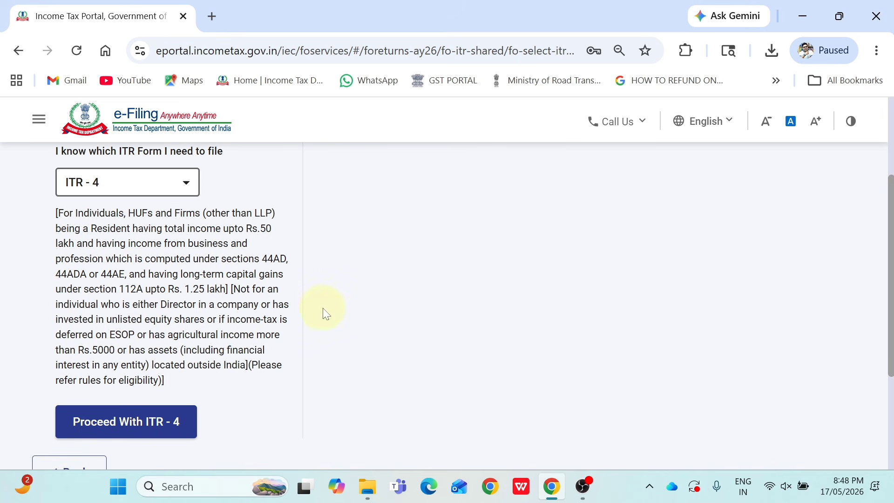
{"action": "left_click", "coordinate": [166, 423]}
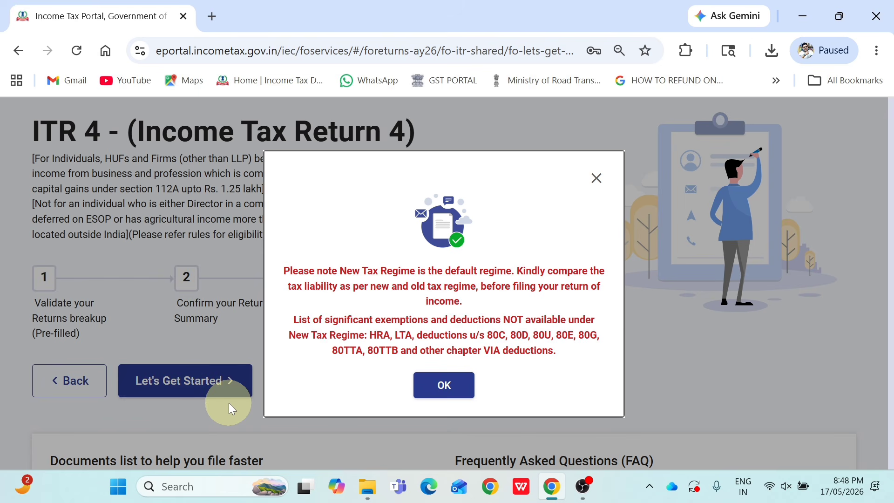
Dismiss the regime notice and give 'Taxable income is more than basic exemption limit' as the filing reason
{"action": "left_click", "coordinate": [419, 387]}
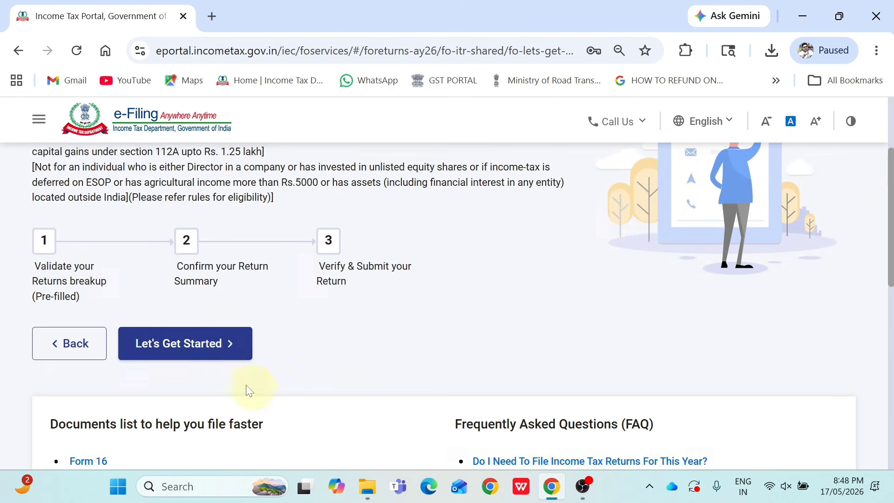
{"action": "left_click", "coordinate": [215, 350]}
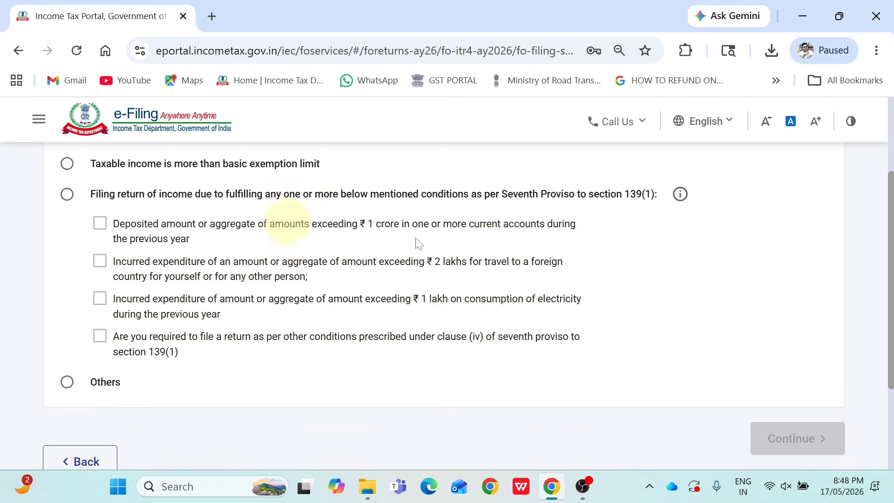
{"action": "scroll", "coordinate": [882, 252], "scroll_direction": "up", "scroll_amount": 1}
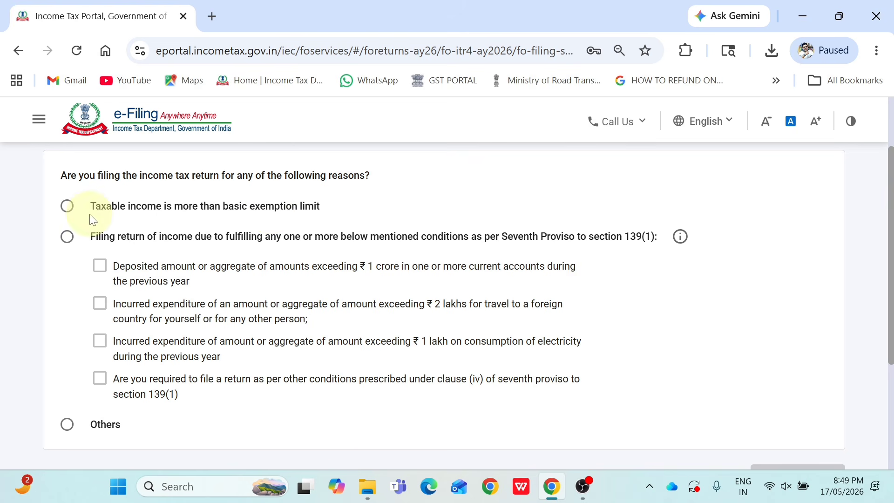
{"action": "left_click", "coordinate": [67, 206]}
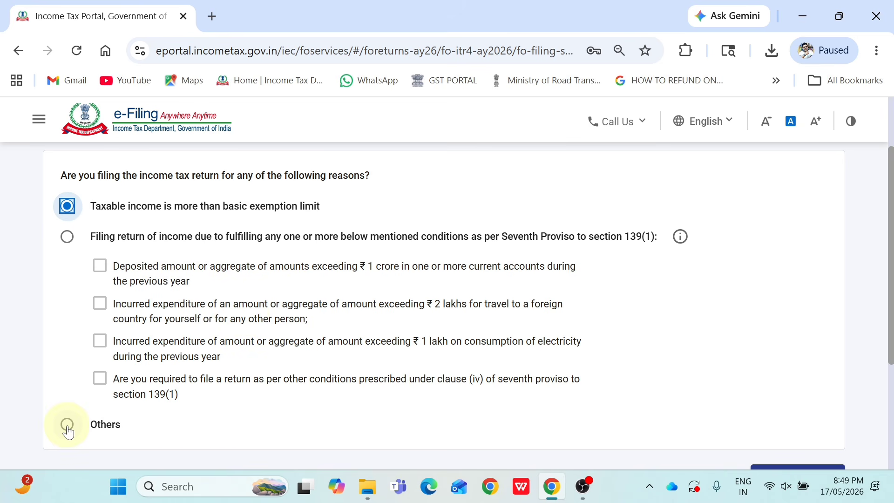
{"action": "left_click_drag", "start_coordinate": [888, 275], "coordinate": [888, 320]}
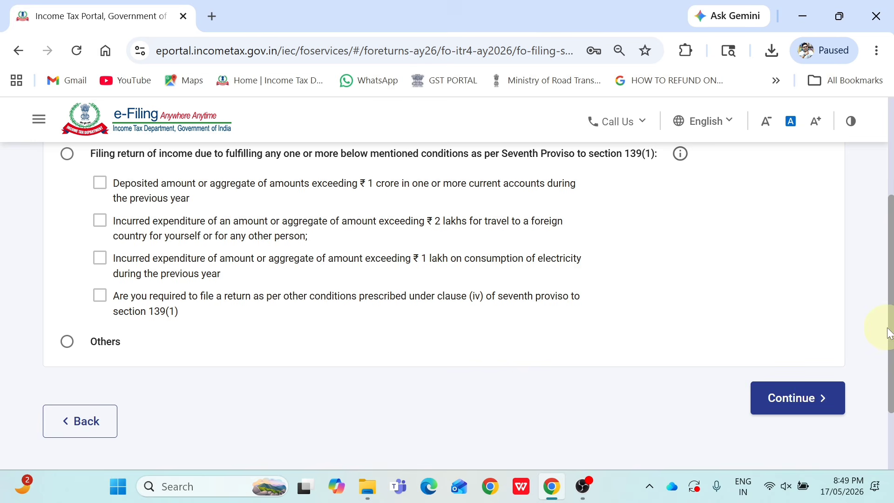
{"action": "left_click", "coordinate": [827, 407]}
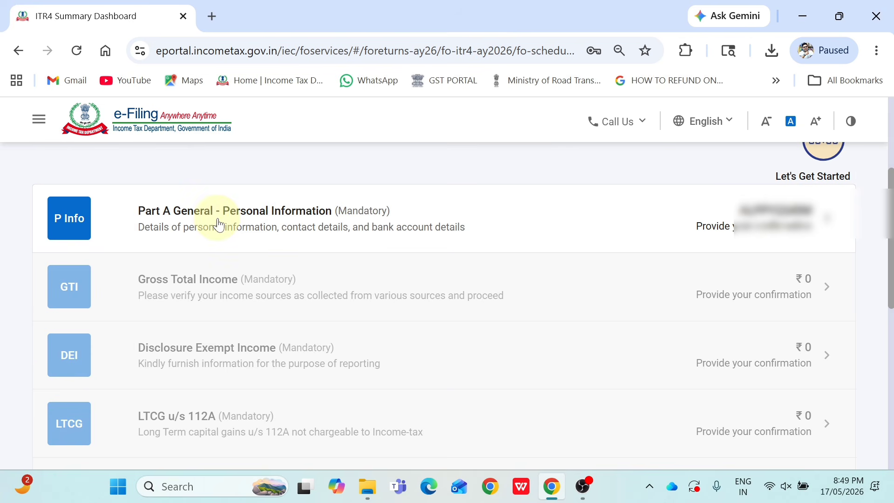
Set Nature of Employment to Not Applicable (eg. Family pension etc) and acknowledge the Salary alert
{"action": "left_click", "coordinate": [252, 225]}
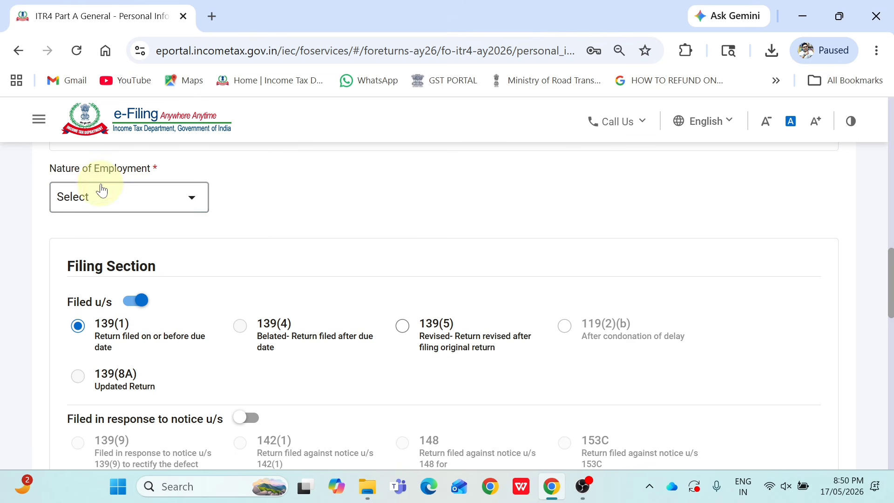
{"action": "left_click", "coordinate": [107, 200]}
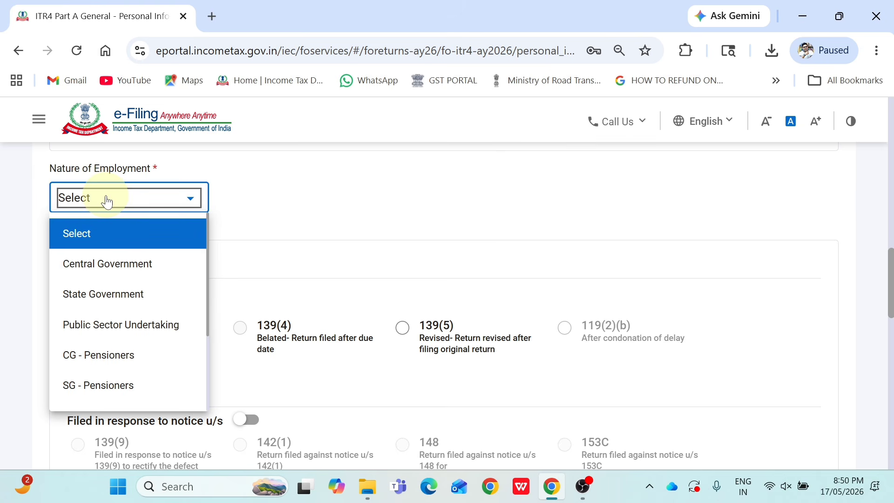
{"action": "mouse_move", "coordinate": [208, 249]}
{"action": "left_mouse_down"}
{"action": "mouse_move", "coordinate": [205, 295]}
{"action": "mouse_move", "coordinate": [198, 256]}
{"action": "left_mouse_up"}
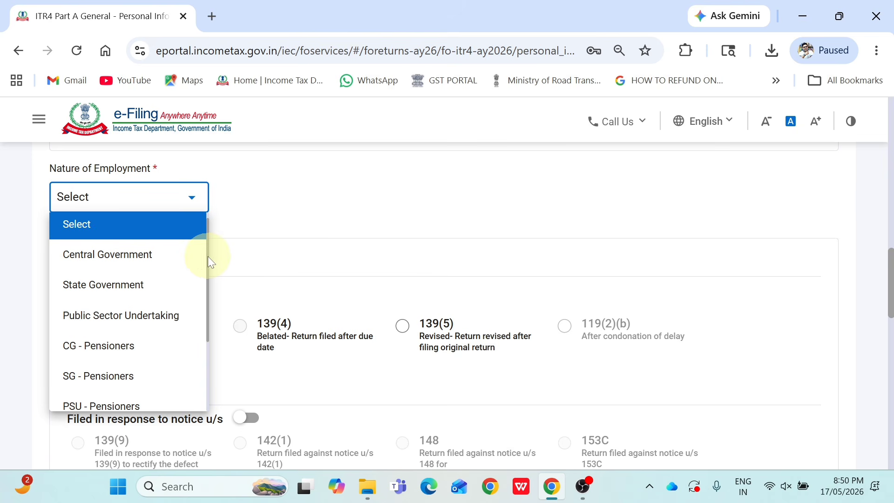
{"action": "left_click_drag", "start_coordinate": [208, 257], "coordinate": [208, 330]}
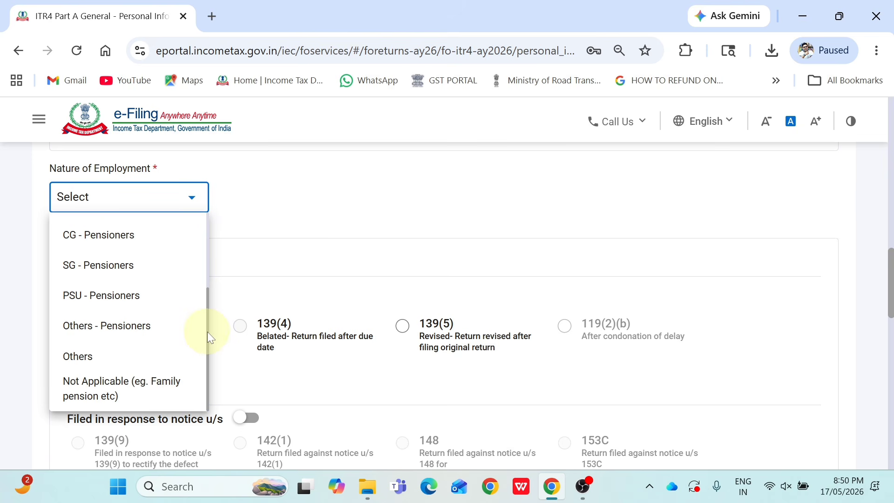
{"action": "left_click", "coordinate": [157, 396]}
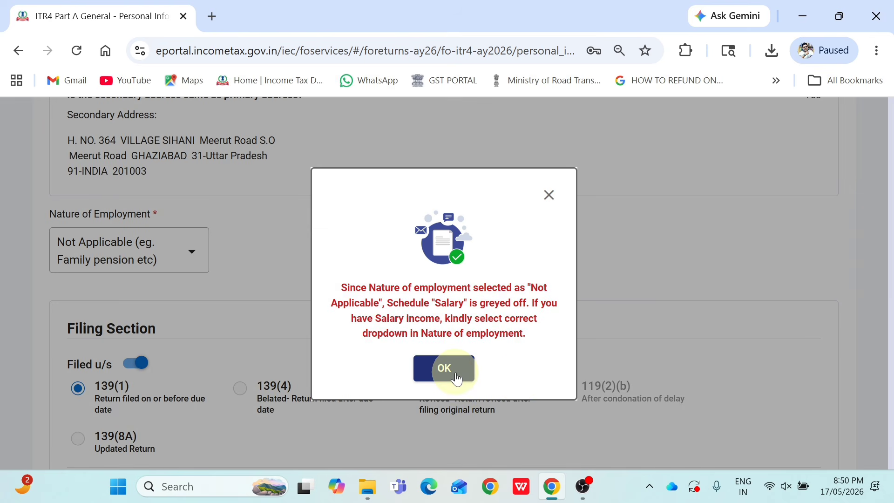
{"action": "left_click", "coordinate": [457, 379]}
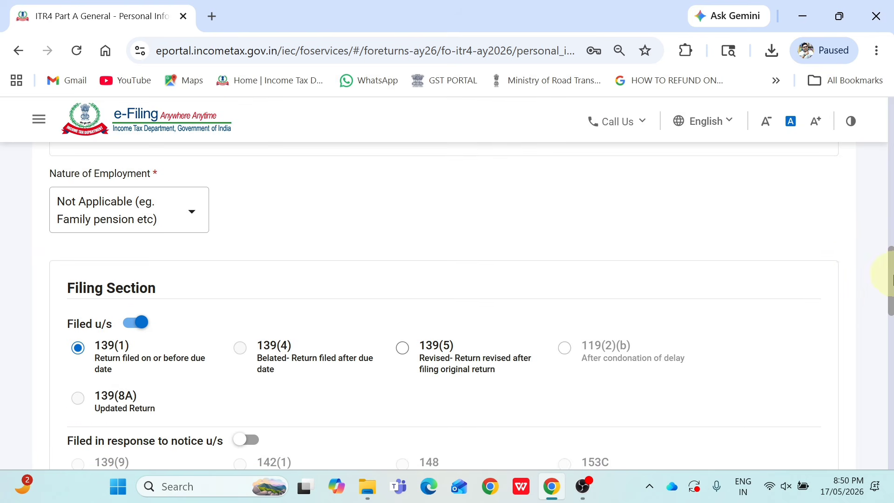
{"action": "scroll", "coordinate": [889, 303], "scroll_direction": "down", "scroll_amount": 3}
Answer No to both Form 10IEA questions and confirm the Personal Information section
{"action": "scroll", "coordinate": [889, 298], "scroll_direction": "up", "scroll_amount": 1}
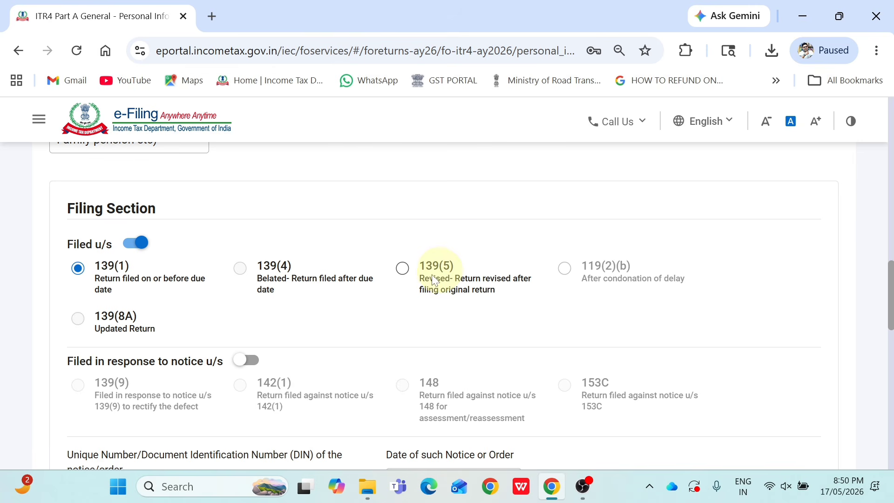
{"action": "left_click_drag", "start_coordinate": [891, 290], "coordinate": [877, 345]}
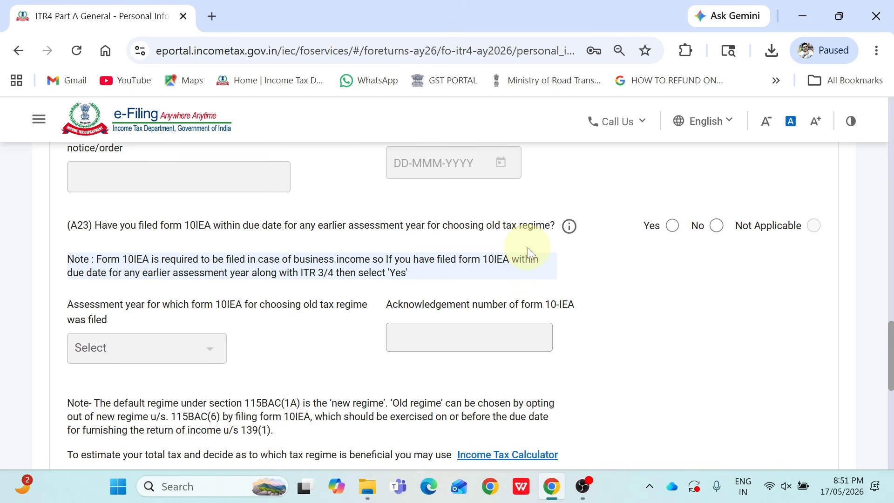
{"action": "left_click", "coordinate": [718, 226]}
{"action": "scroll", "coordinate": [882, 330], "scroll_direction": "down", "scroll_amount": 3}
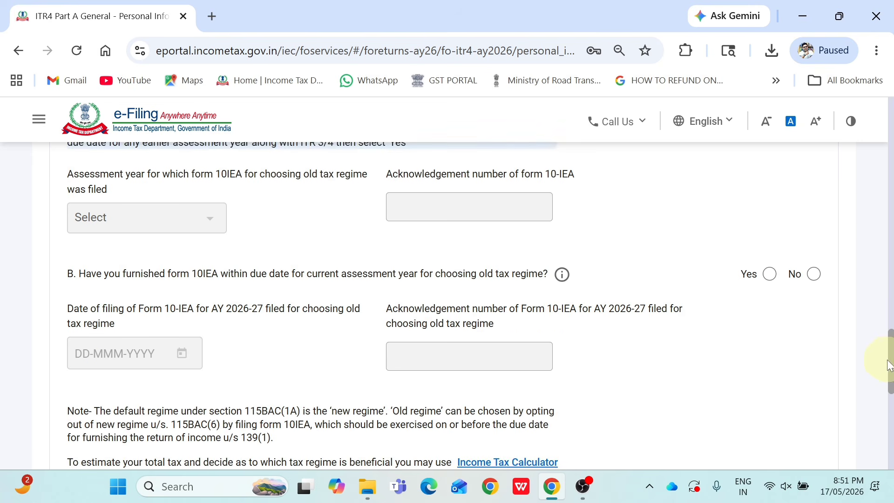
{"action": "left_click", "coordinate": [814, 272]}
{"action": "left_click_drag", "start_coordinate": [891, 342], "coordinate": [890, 311]}
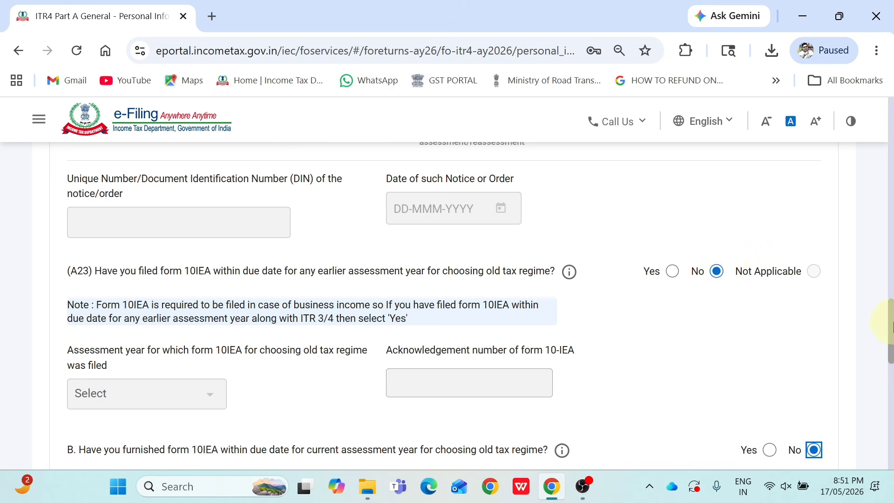
{"action": "left_click_drag", "start_coordinate": [890, 323], "coordinate": [893, 331]}
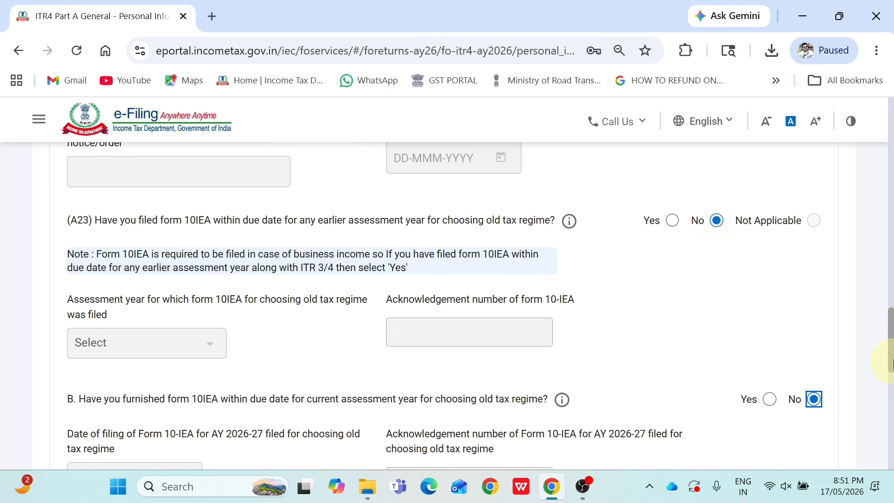
{"action": "left_click_drag", "start_coordinate": [890, 364], "coordinate": [889, 421]}
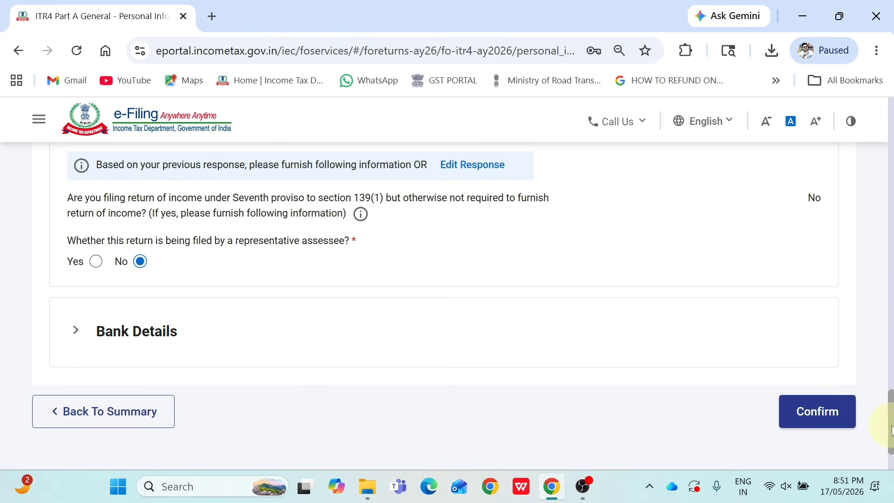
{"action": "left_click", "coordinate": [829, 416]}
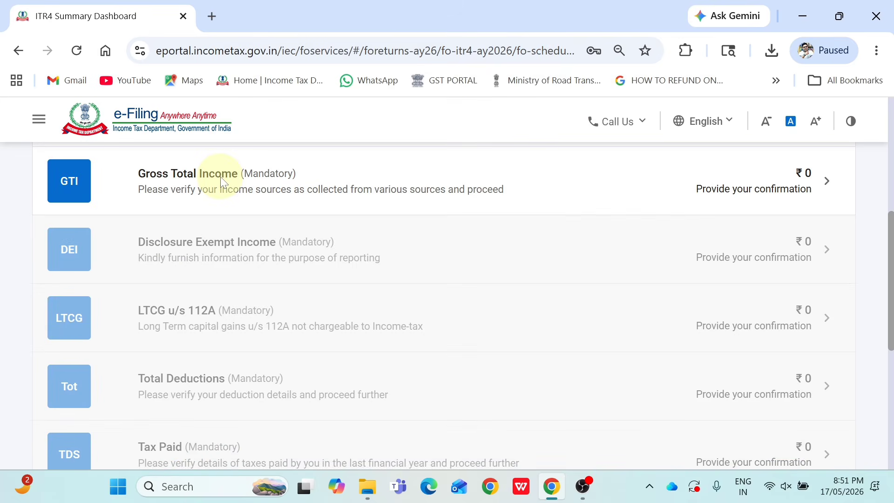
Open Gross Total Income, dismiss the salary notice, and edit B1 Income from Business & Profession
{"action": "left_click", "coordinate": [222, 180]}
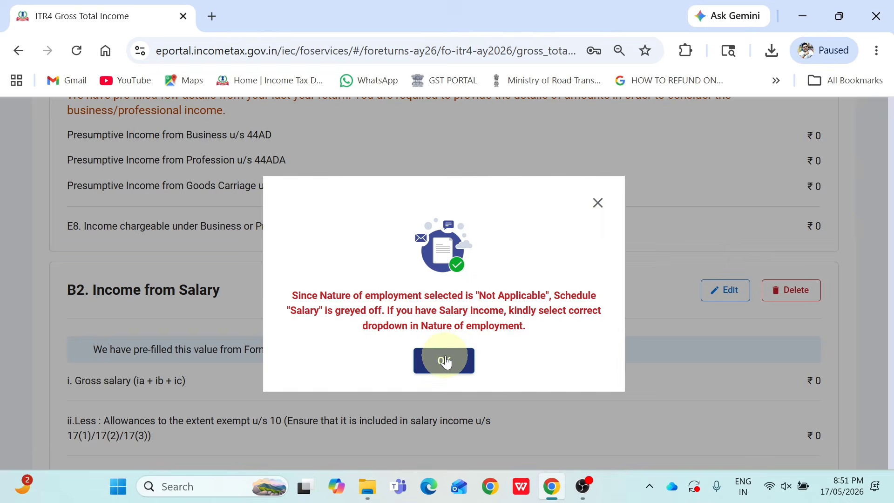
{"action": "left_click", "coordinate": [444, 361]}
{"action": "scroll", "coordinate": [885, 239], "scroll_direction": "up", "scroll_amount": 5}
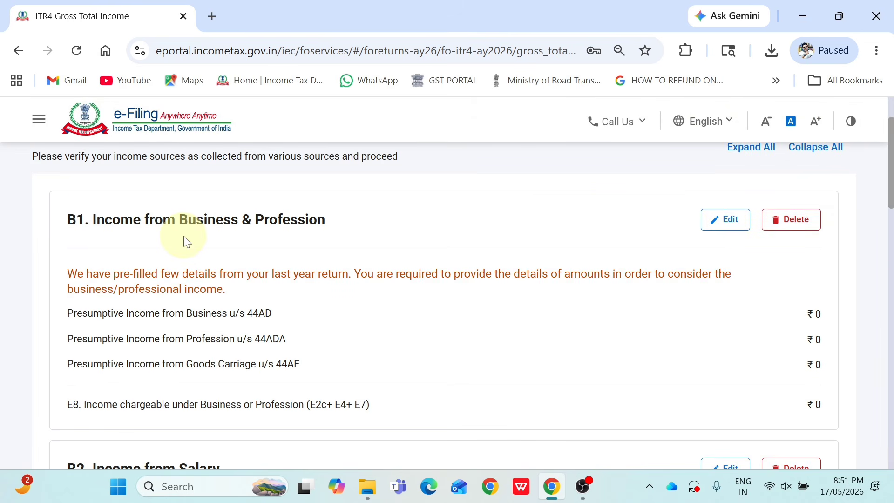
{"action": "left_click", "coordinate": [724, 228]}
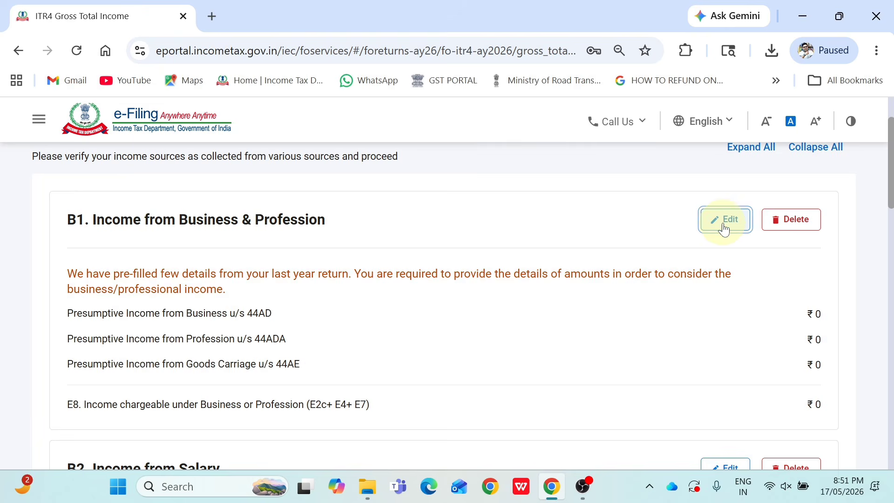
{"action": "scroll", "coordinate": [878, 242], "scroll_direction": "down", "scroll_amount": 3}
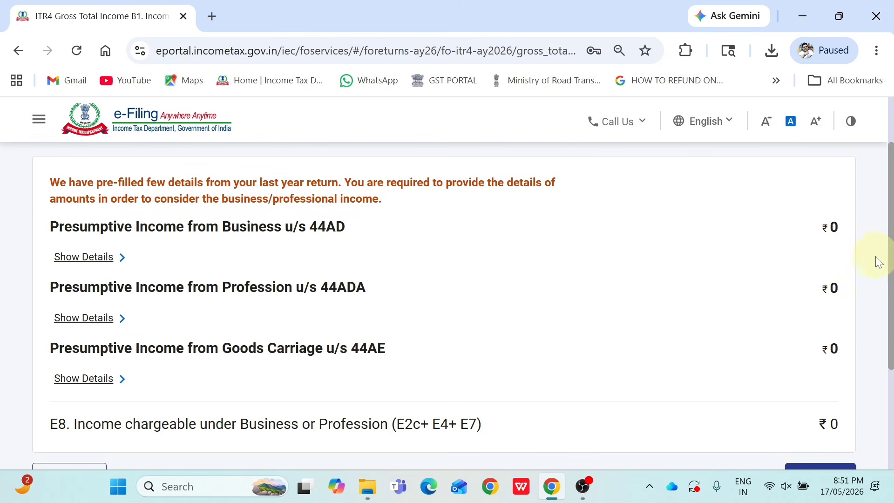
{"action": "left_click_drag", "start_coordinate": [875, 256], "coordinate": [871, 270]}
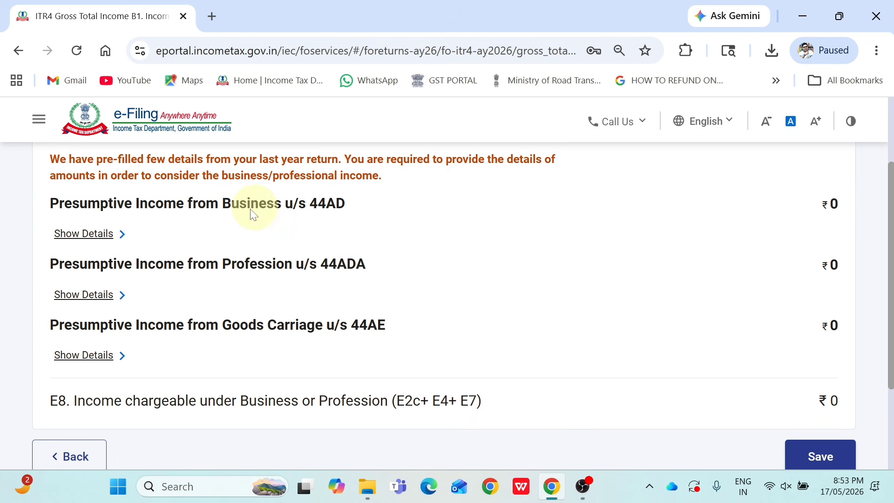
Add a new 44AD business entry and enter the owner's name as the Name of Business
{"action": "left_click", "coordinate": [93, 235]}
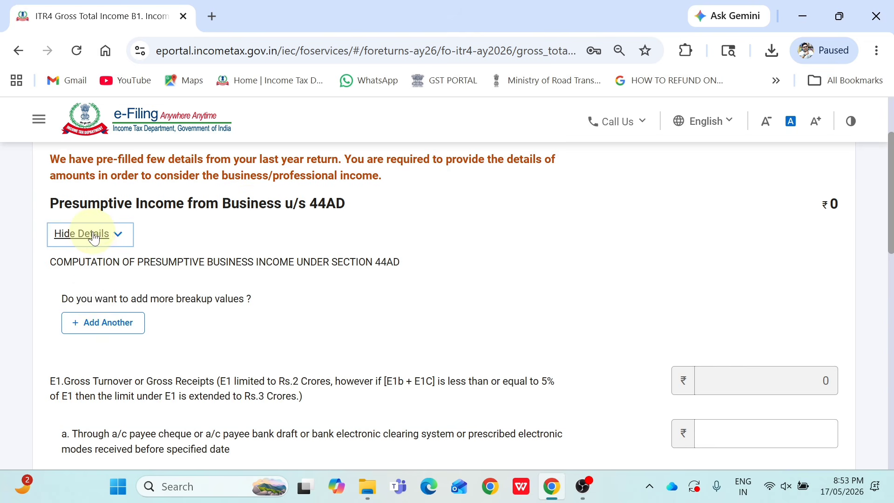
{"action": "left_click", "coordinate": [100, 325]}
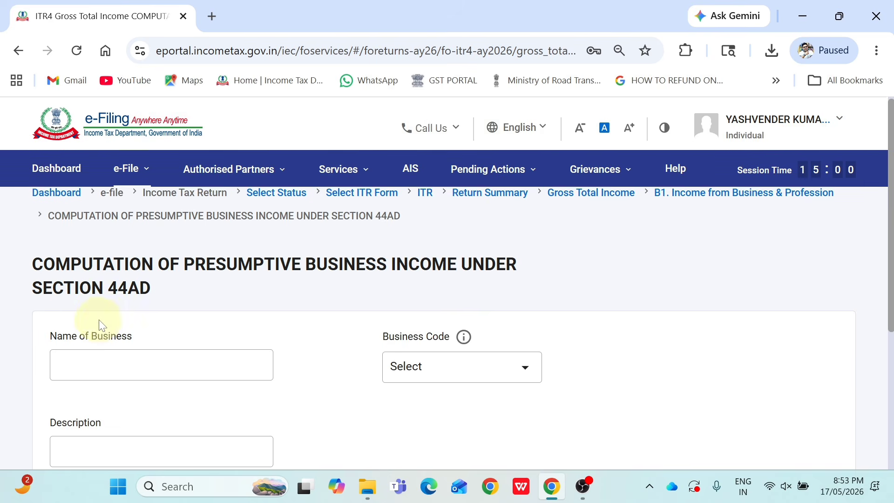
{"action": "left_click_drag", "start_coordinate": [890, 239], "coordinate": [890, 285]}
{"action": "left_click", "coordinate": [221, 276]}
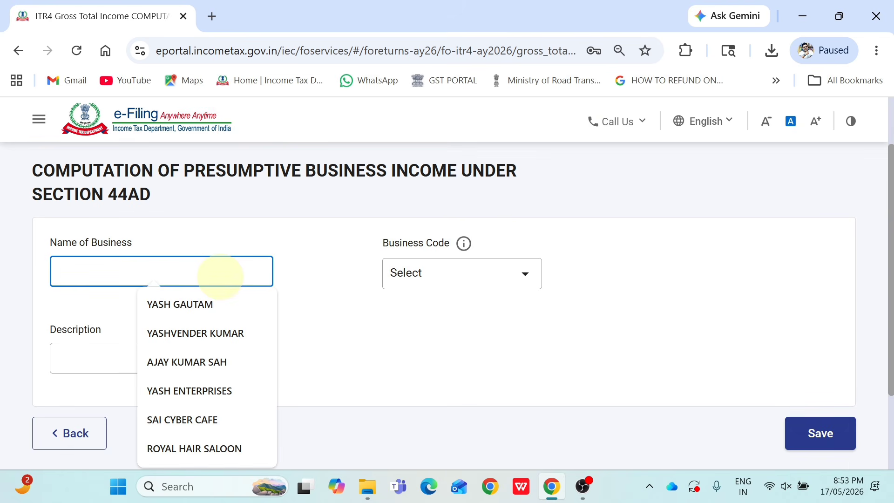
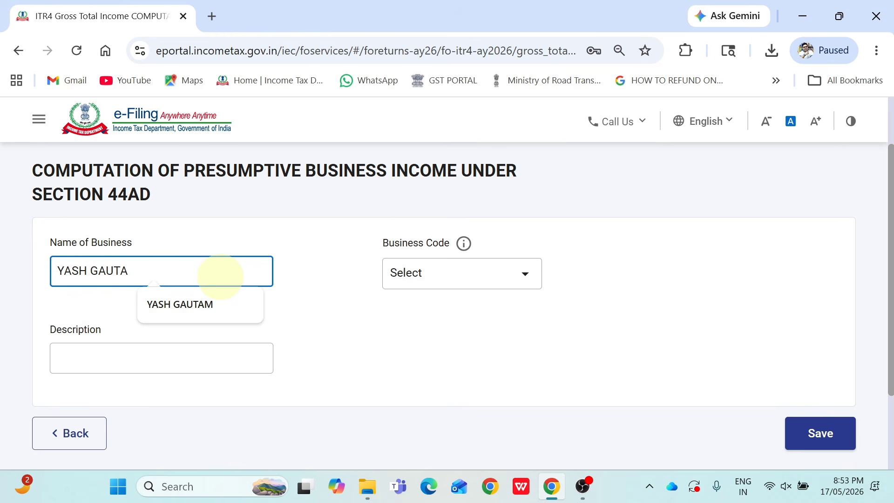
{"action": "key", "text": "Tab"}
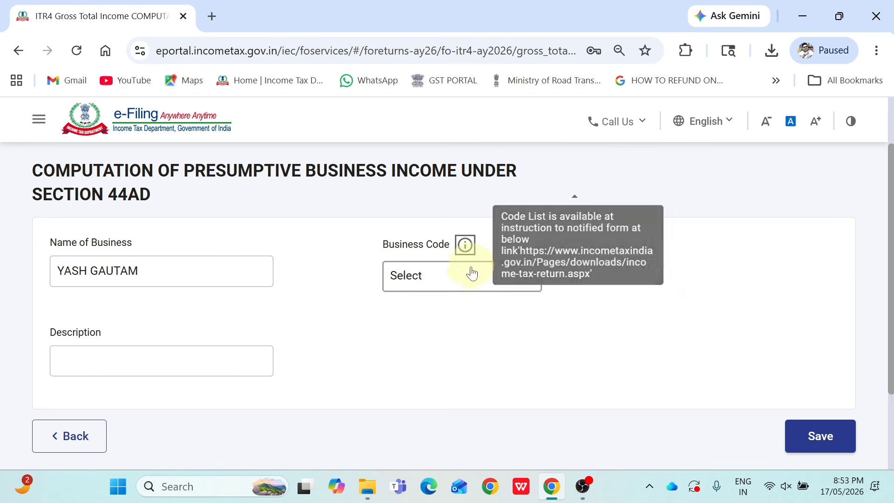
Set business code 21008-Other services n.e.c. and description FREELANCING & DIGITAL MARKETING INCOME
{"action": "left_click", "coordinate": [471, 274]}
{"action": "scroll", "coordinate": [892, 270], "scroll_direction": "down", "scroll_amount": 1}
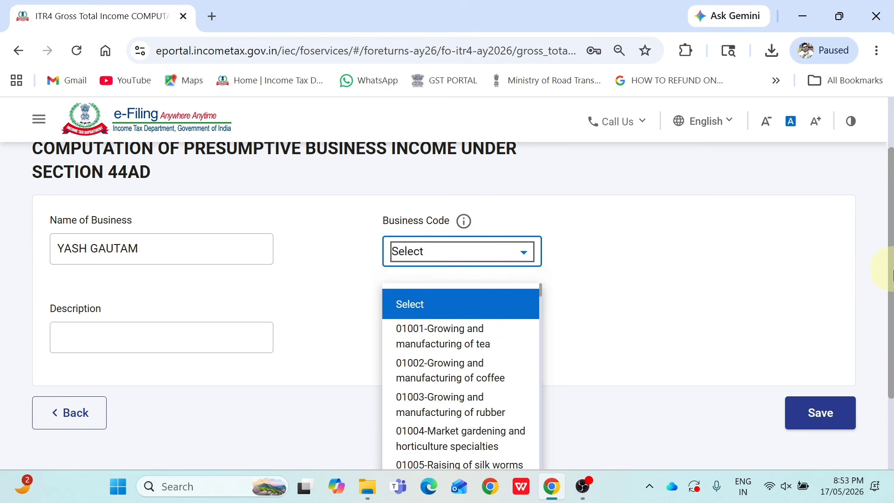
{"action": "left_click_drag", "start_coordinate": [893, 269], "coordinate": [890, 297]}
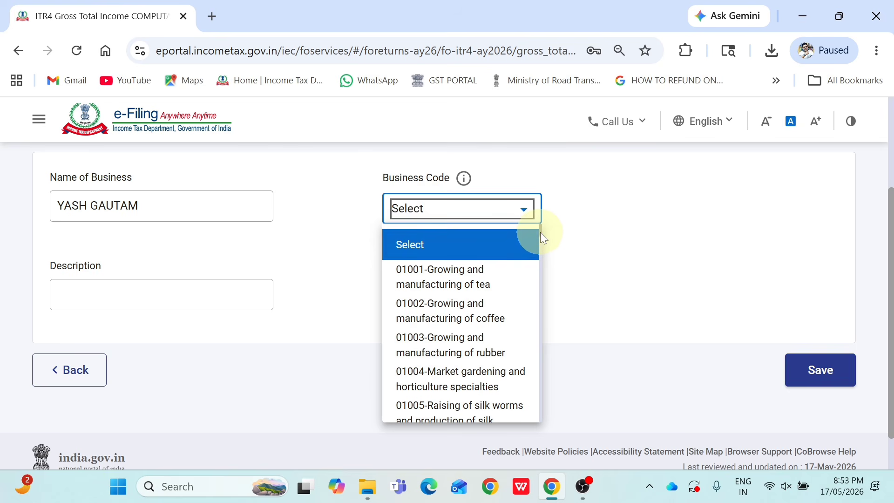
{"action": "left_click_drag", "start_coordinate": [540, 232], "coordinate": [526, 420]}
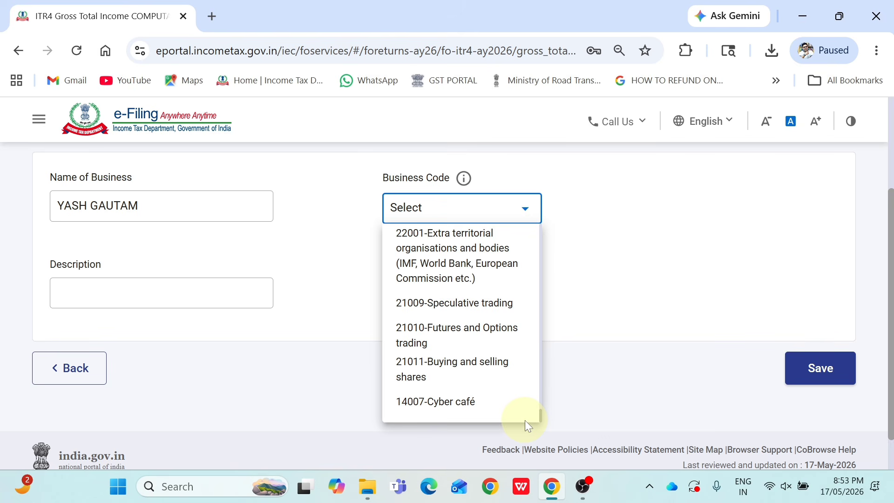
{"action": "mouse_move", "coordinate": [524, 420]}
{"action": "left_mouse_down"}
{"action": "mouse_move", "coordinate": [530, 407]}
{"action": "mouse_move", "coordinate": [531, 419]}
{"action": "left_mouse_up"}
{"action": "left_click", "coordinate": [489, 331]}
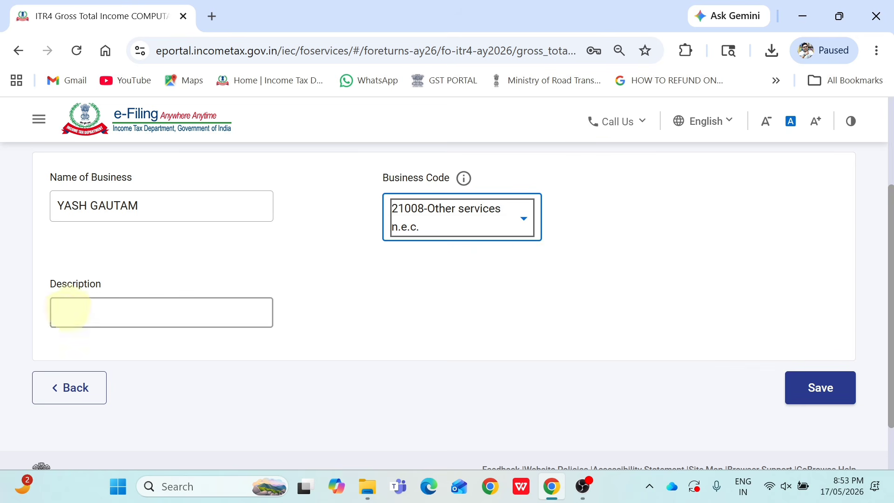
{"action": "left_click", "coordinate": [63, 313]}
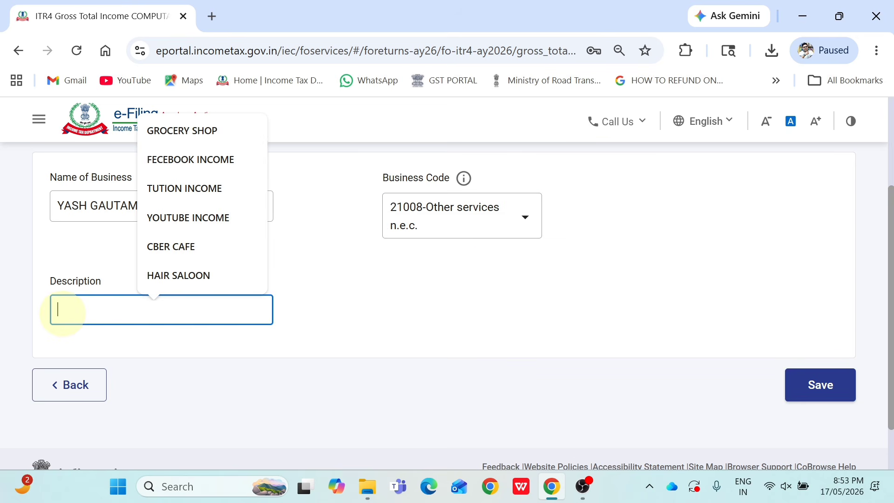
{"action": "type", "text": "FREE"}
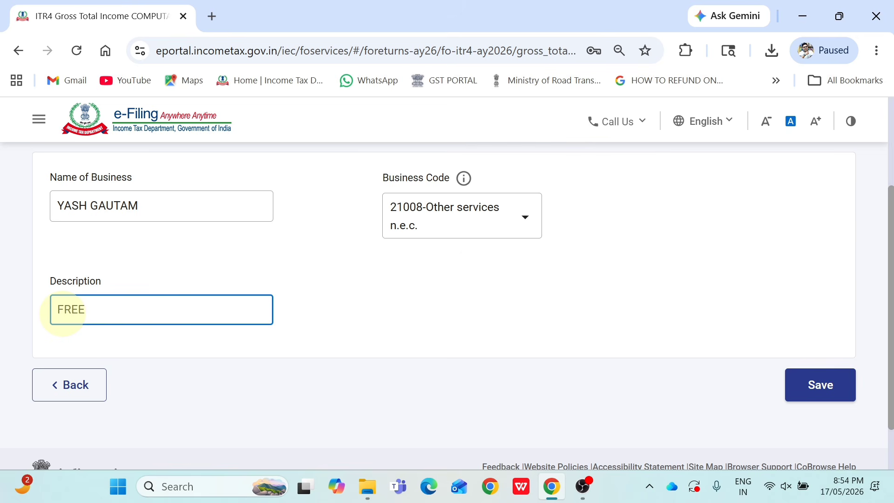
{"action": "type", "text": "LANCING & DIGITAL MAR"}
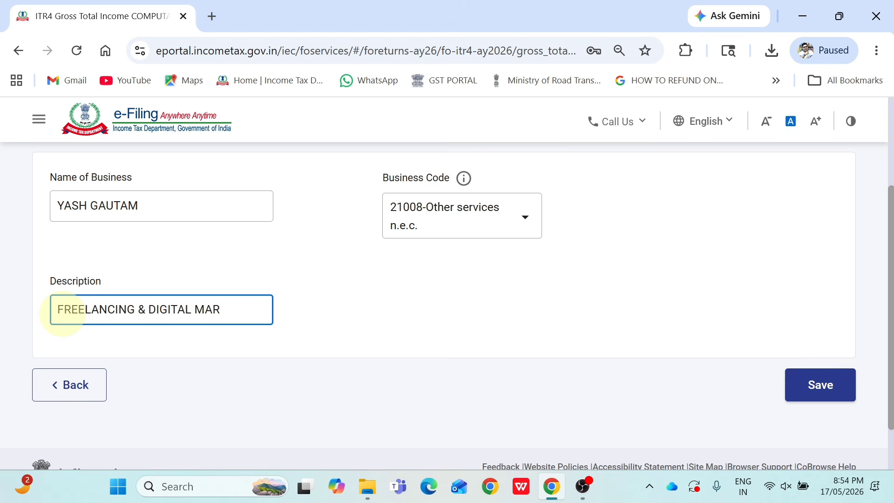
{"action": "type", "text": "KETING INCOME"}
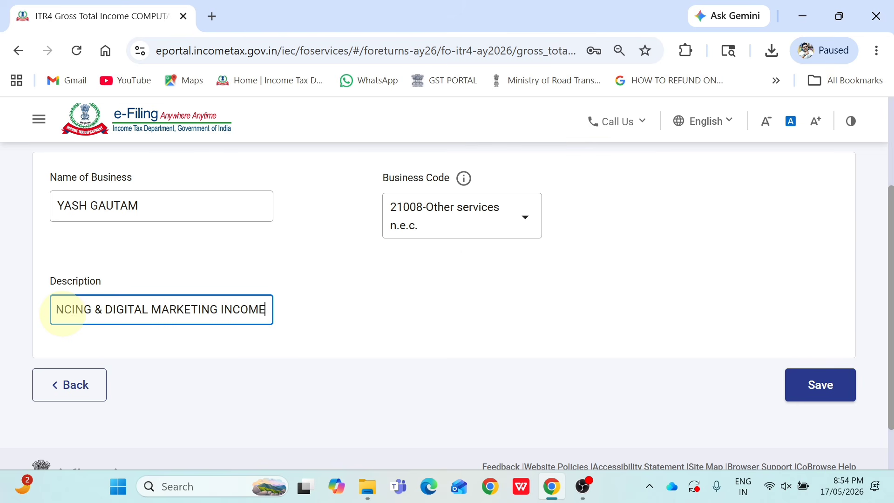
{"action": "left_click", "coordinate": [395, 361]}
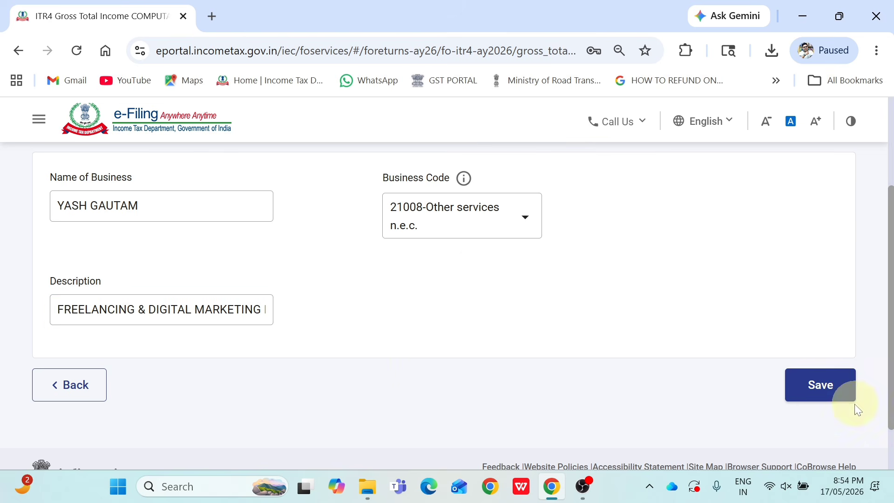
Save the new business entry and enter gross receipts of 1560500 through banking channels
{"action": "left_click", "coordinate": [824, 391]}
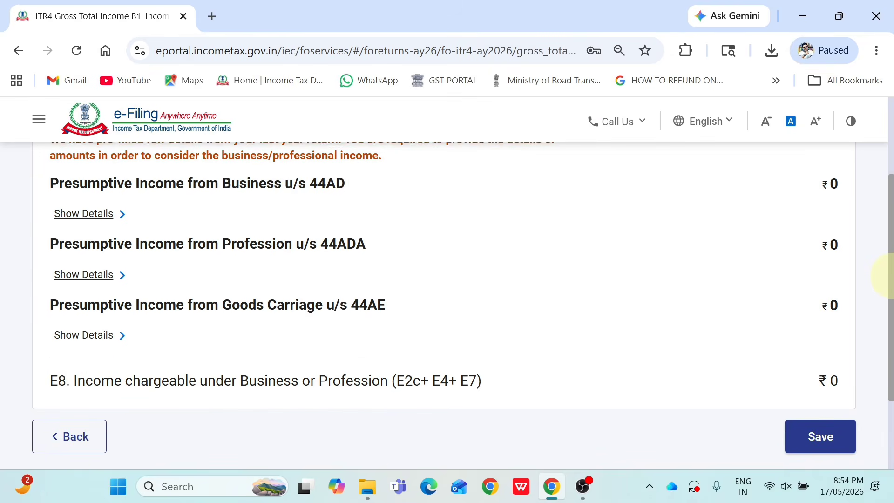
{"action": "left_click", "coordinate": [96, 213]}
{"action": "scroll", "coordinate": [871, 235], "scroll_direction": "down", "scroll_amount": 2}
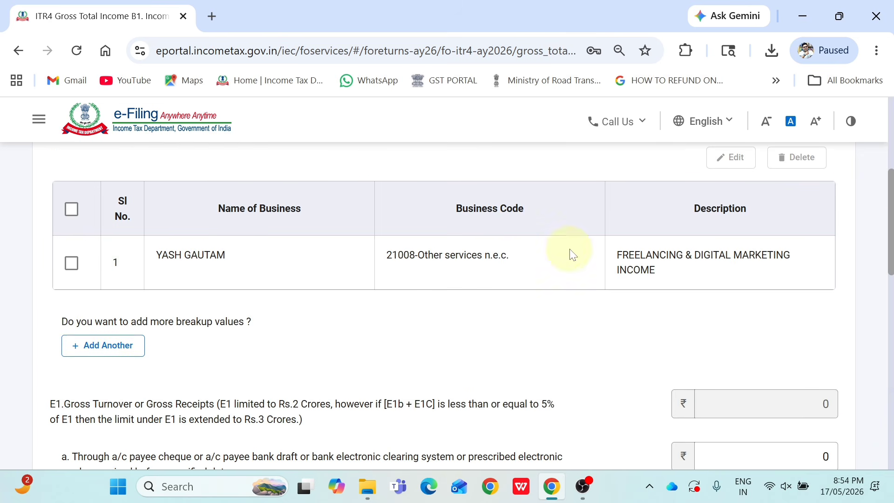
{"action": "scroll", "coordinate": [879, 265], "scroll_direction": "down", "scroll_amount": 4}
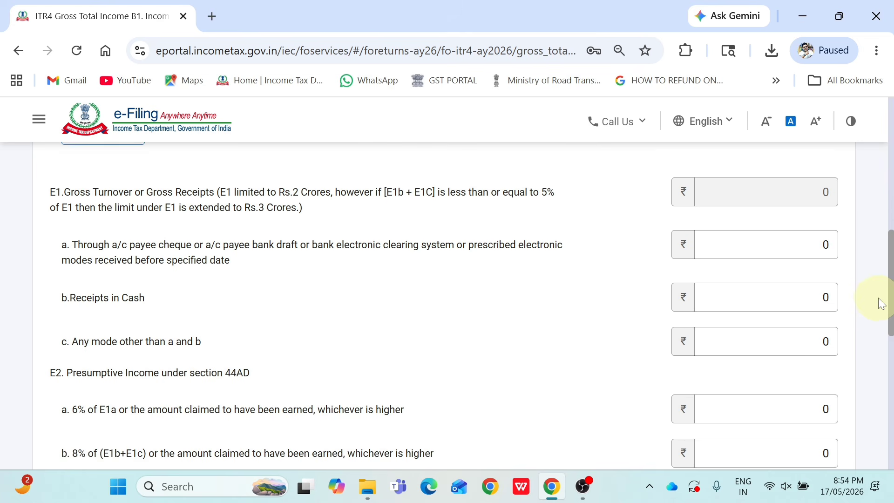
{"action": "scroll", "coordinate": [882, 304], "scroll_direction": "up", "scroll_amount": 1}
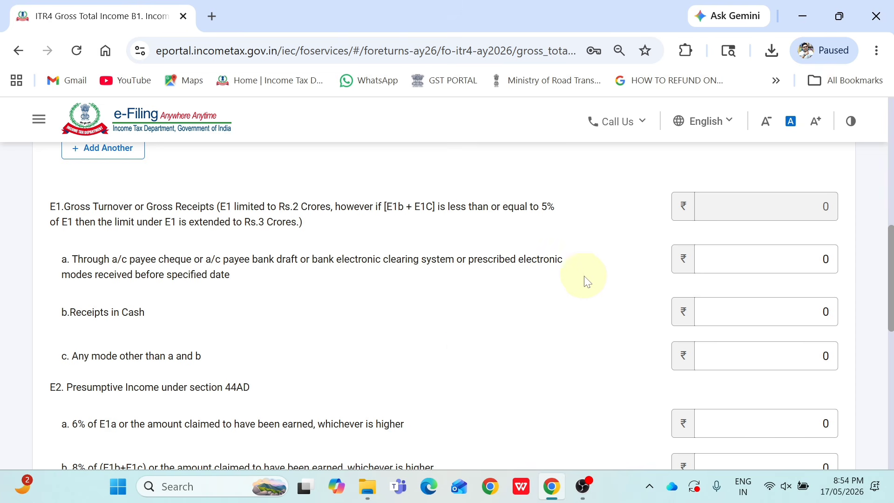
{"action": "left_click", "coordinate": [783, 258]}
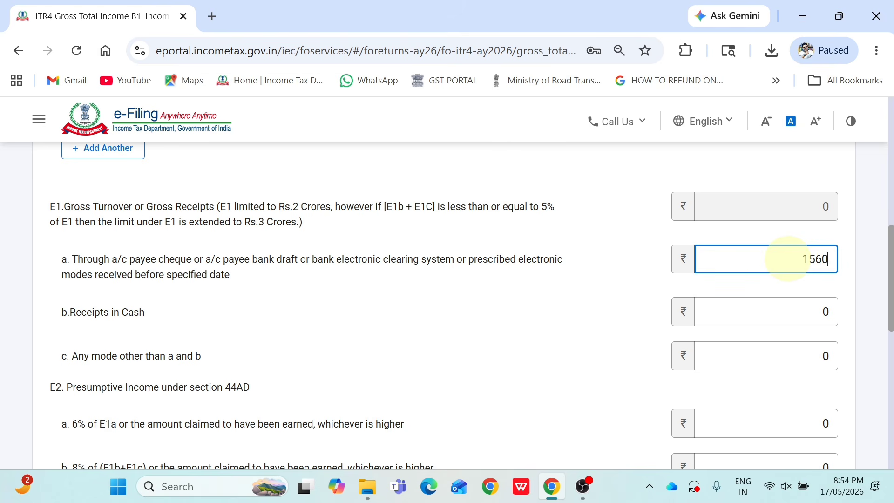
{"action": "type", "text": "1560500"}
{"action": "left_click", "coordinate": [340, 343]}
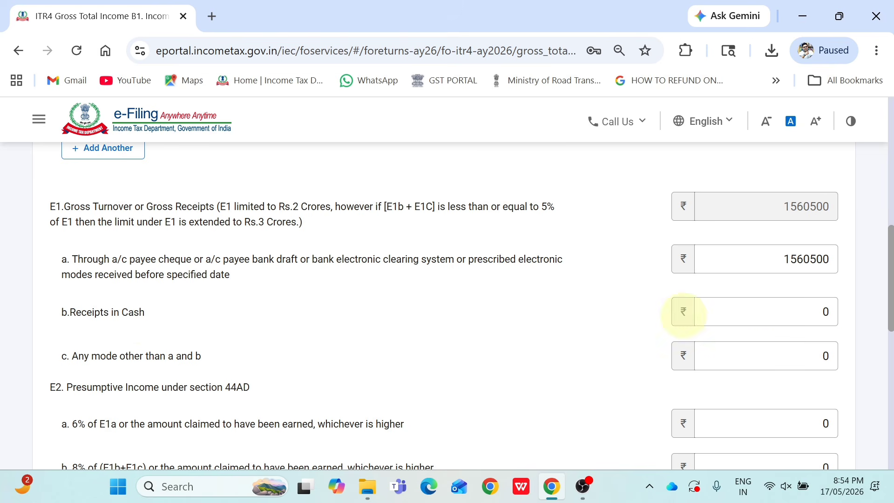
Enter 610500 as presumptive income in E2a so the E8 total becomes ₹6,10,500
{"action": "left_click", "coordinate": [777, 316]}
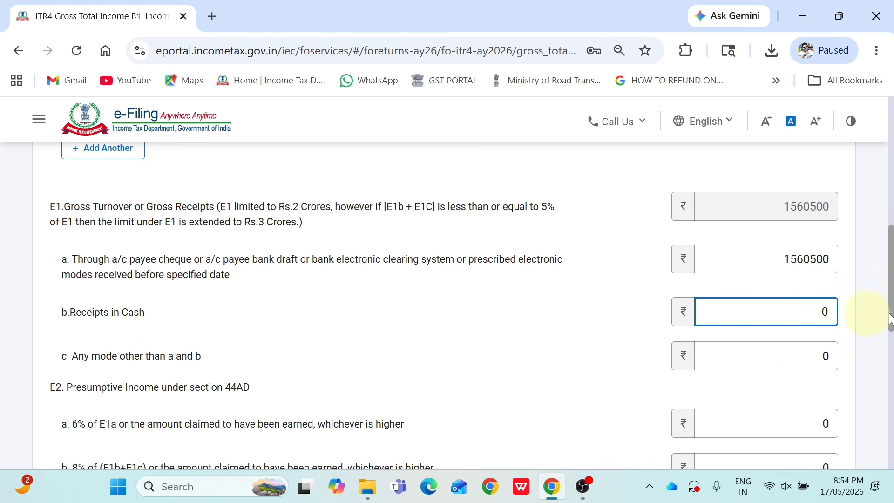
{"action": "scroll", "coordinate": [887, 312], "scroll_direction": "down", "scroll_amount": 1}
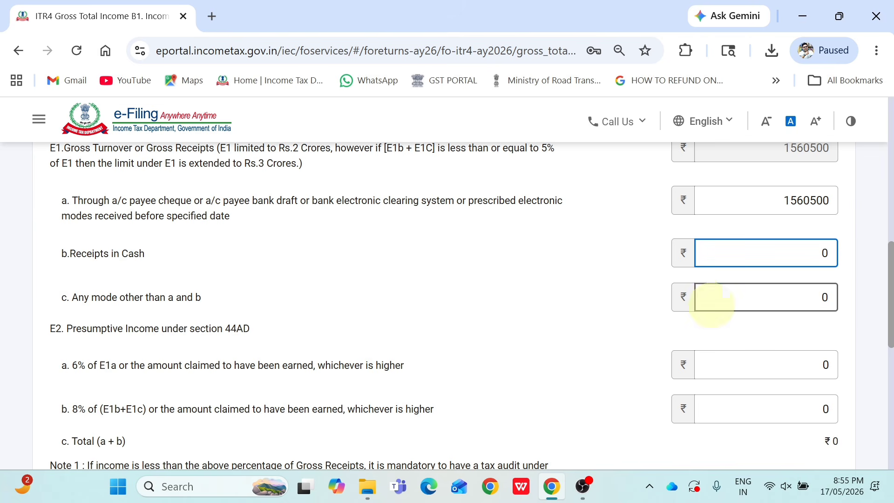
{"action": "left_click", "coordinate": [728, 297]}
{"action": "scroll", "coordinate": [890, 300], "scroll_direction": "down", "scroll_amount": 2}
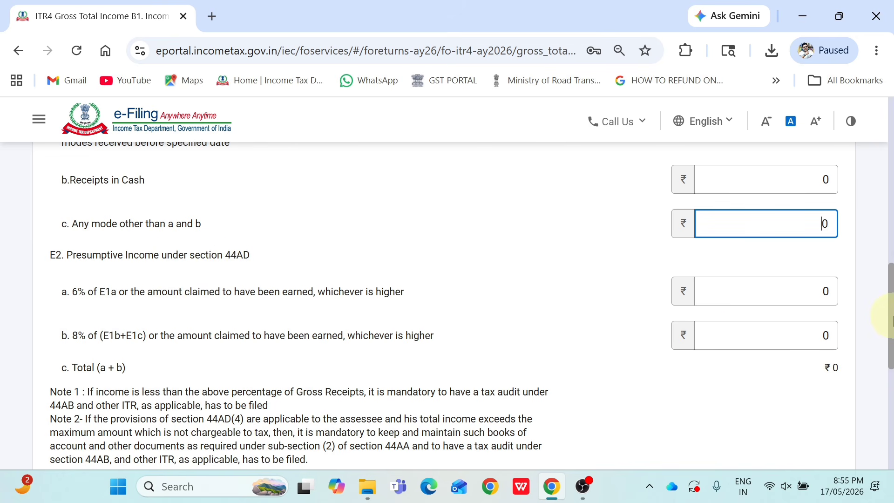
{"action": "scroll", "coordinate": [889, 307], "scroll_direction": "up", "scroll_amount": 2}
{"action": "scroll", "coordinate": [891, 288], "scroll_direction": "down", "scroll_amount": 1}
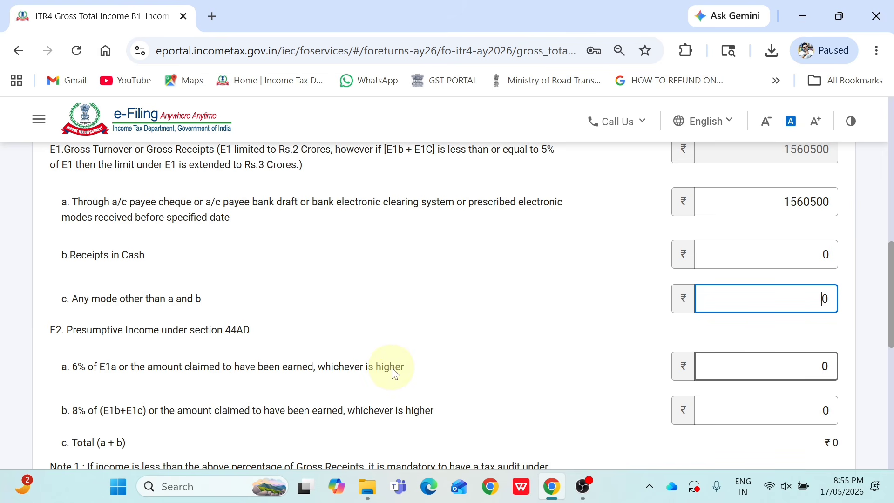
{"action": "left_click", "coordinate": [799, 364]}
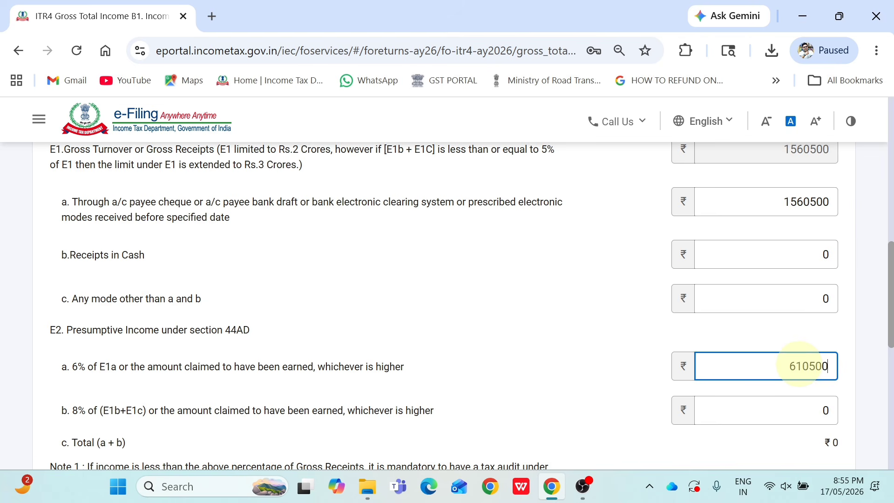
{"action": "left_click", "coordinate": [876, 314]}
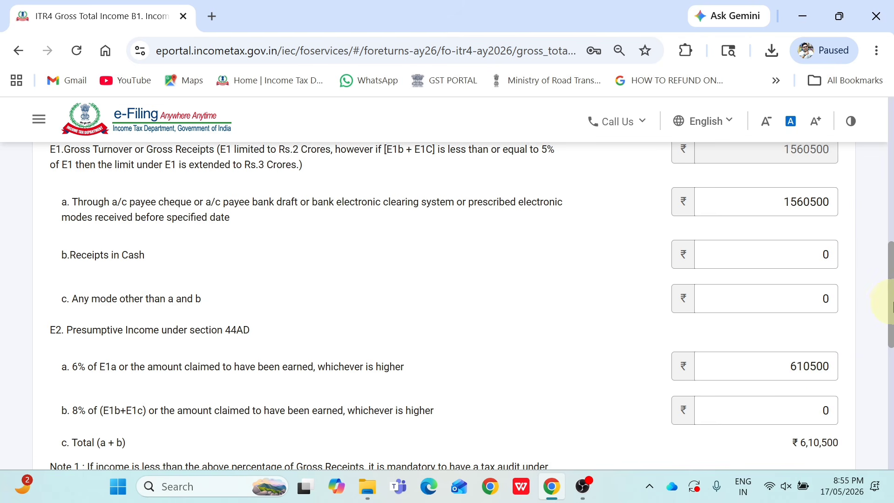
{"action": "scroll", "coordinate": [890, 321], "scroll_direction": "down", "scroll_amount": 1}
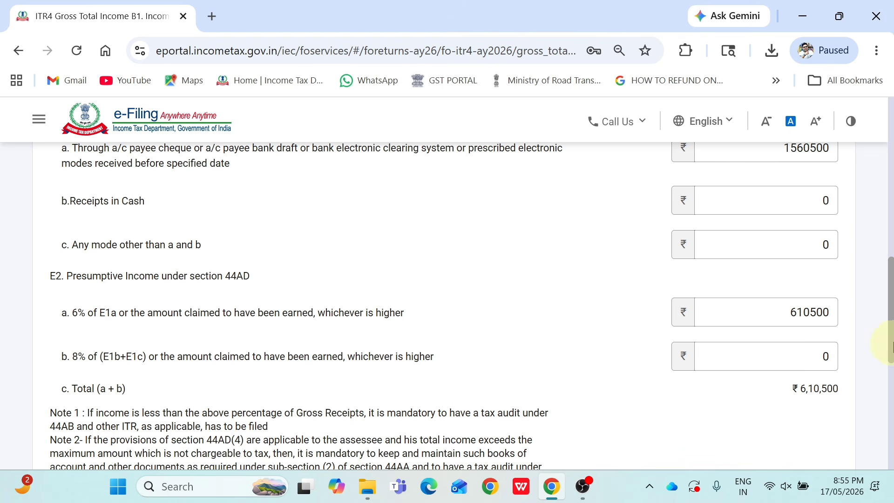
{"action": "left_click_drag", "start_coordinate": [891, 345], "coordinate": [874, 423]}
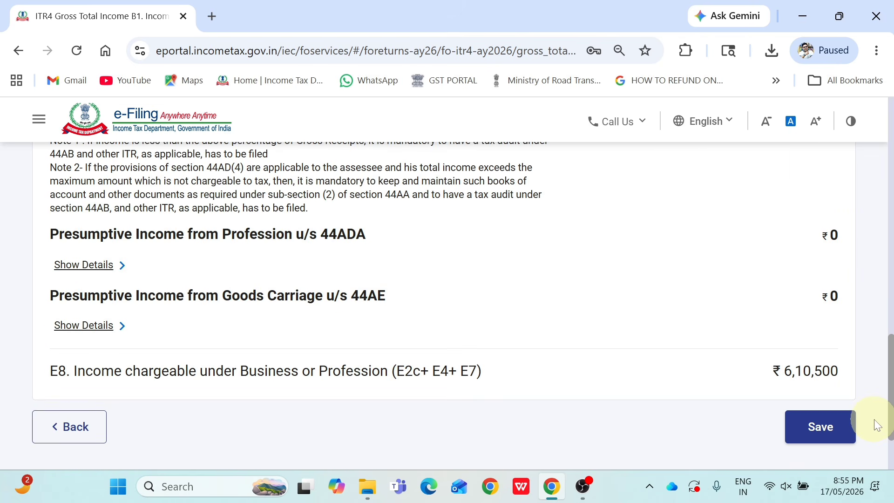
Save the business income and confirm the Gross Total Income of ₹6,10,500
{"action": "left_click", "coordinate": [839, 426]}
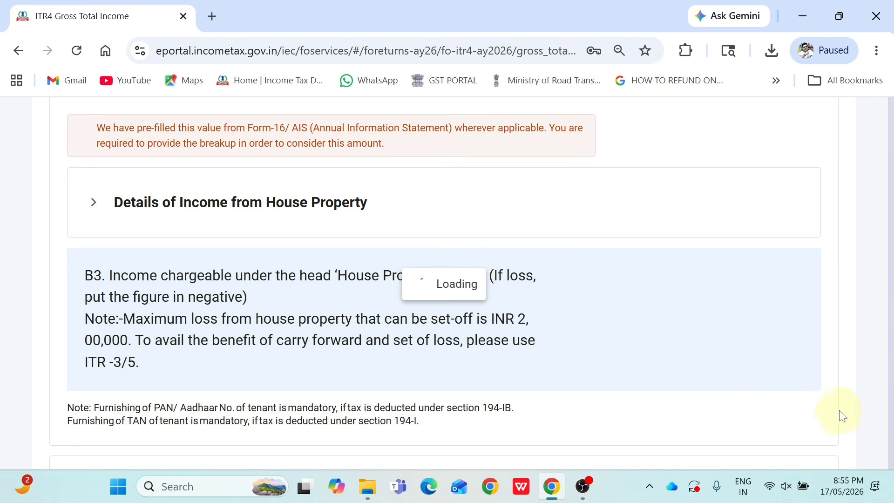
{"action": "left_click_drag", "start_coordinate": [890, 200], "coordinate": [892, 419]}
{"action": "left_click", "coordinate": [834, 390]}
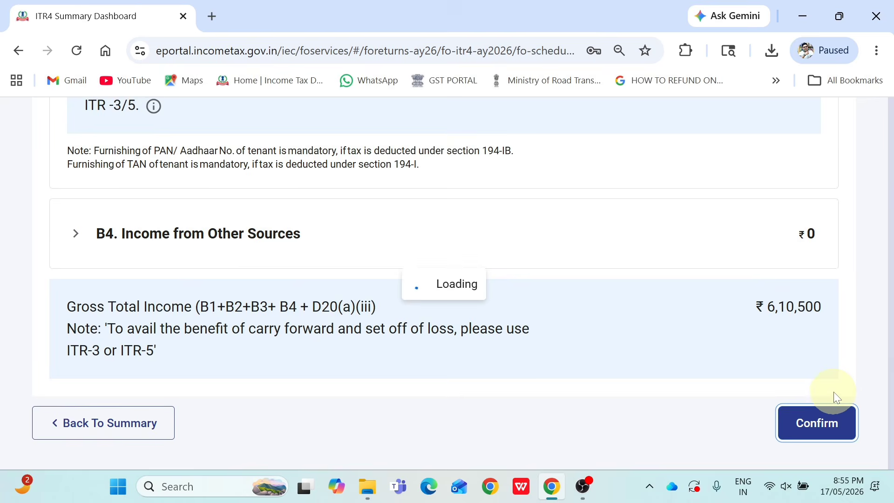
{"action": "left_click_drag", "start_coordinate": [889, 356], "coordinate": [892, 243]}
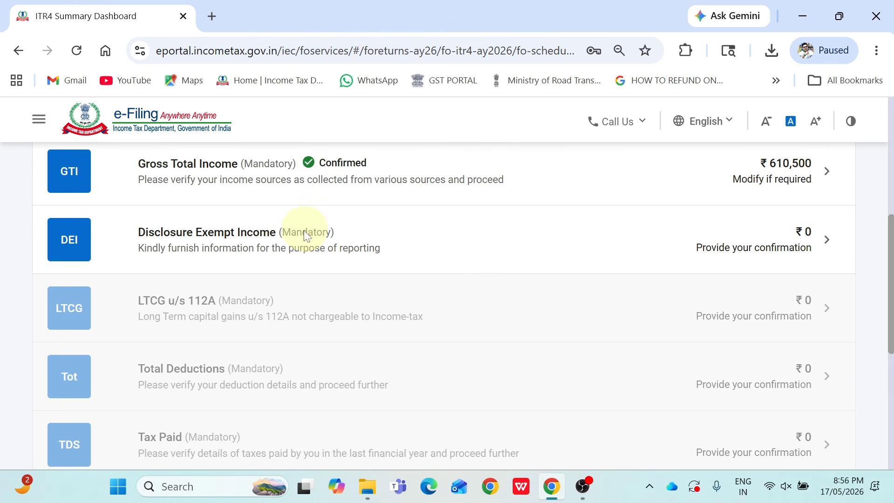
Review the Disclosure Exempt Income schedule's E11–E25 financial particulars, all ₹0, and confirm it
{"action": "left_click", "coordinate": [298, 244]}
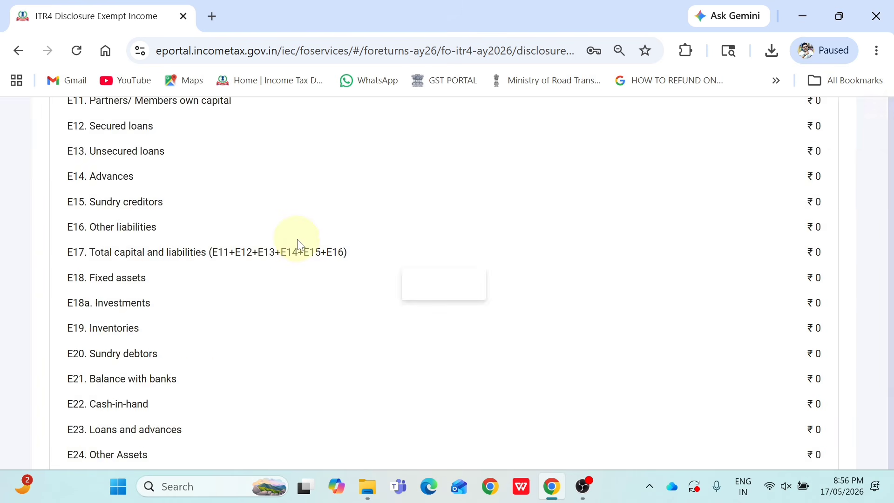
{"action": "left_click_drag", "start_coordinate": [890, 225], "coordinate": [886, 261]}
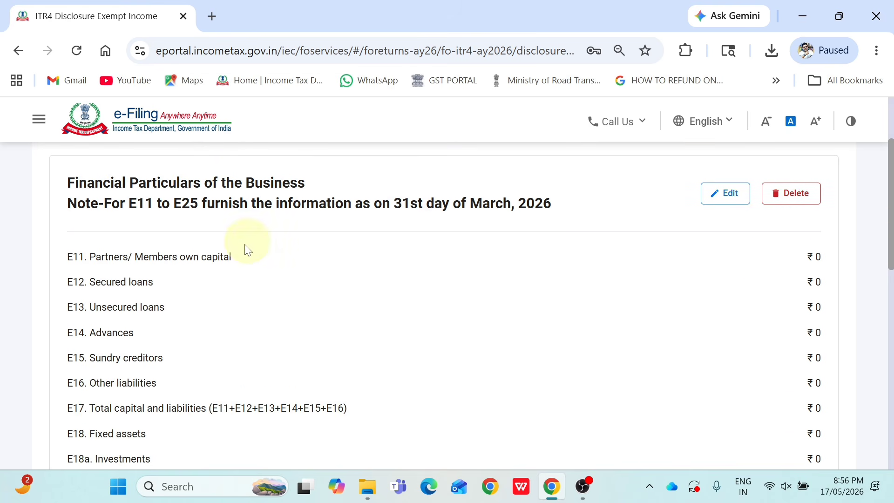
{"action": "left_click_drag", "start_coordinate": [890, 239], "coordinate": [889, 268]}
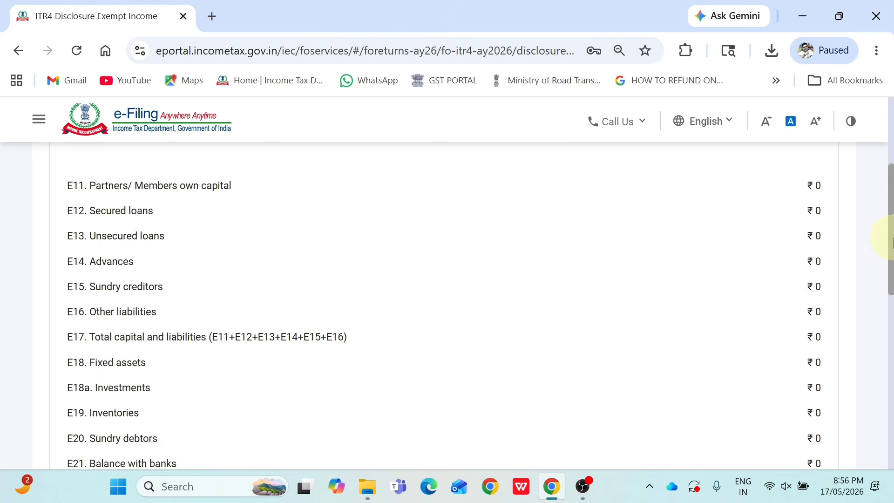
{"action": "left_click_drag", "start_coordinate": [888, 235], "coordinate": [875, 284]}
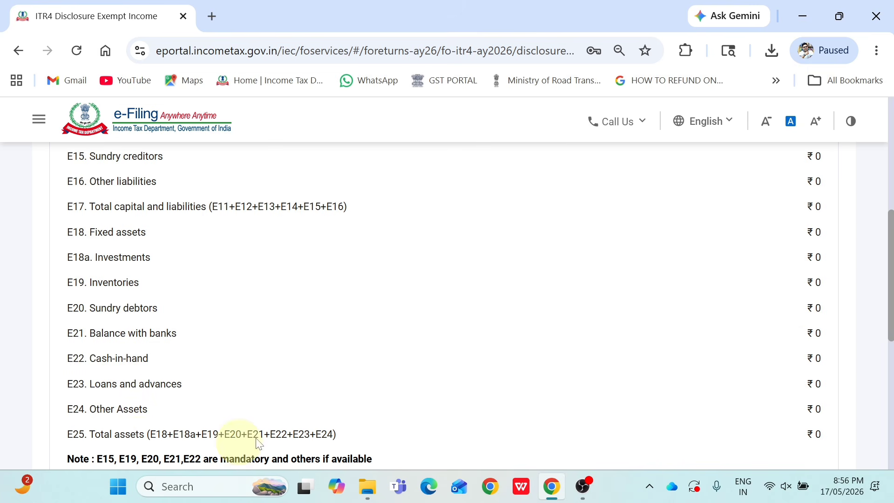
{"action": "left_click_drag", "start_coordinate": [890, 294], "coordinate": [875, 212]}
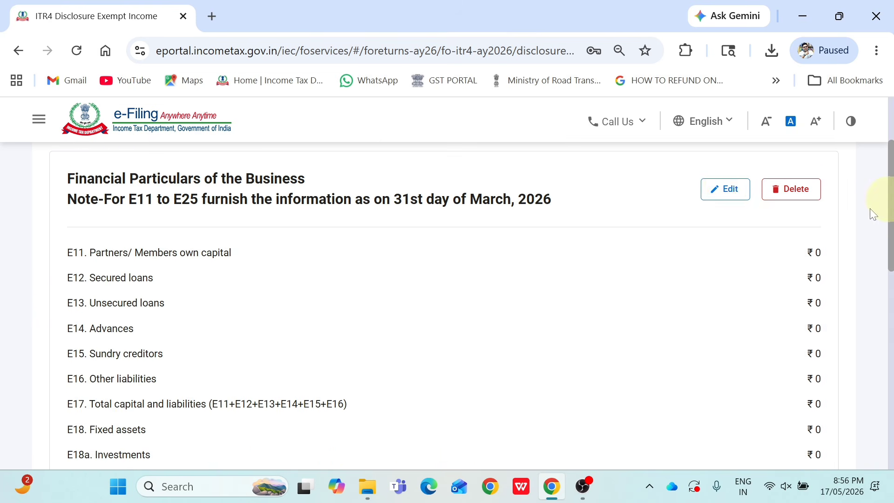
{"action": "scroll", "coordinate": [870, 373], "scroll_direction": "down", "scroll_amount": 10}
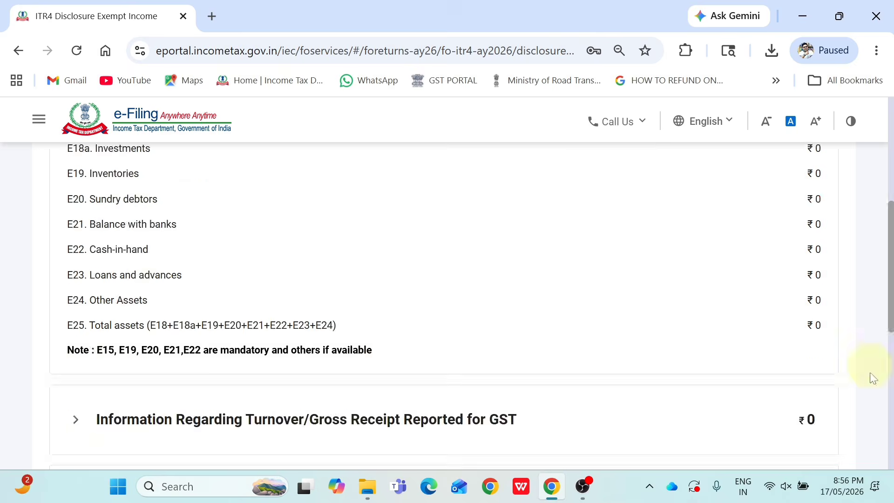
{"action": "left_click", "coordinate": [838, 375]}
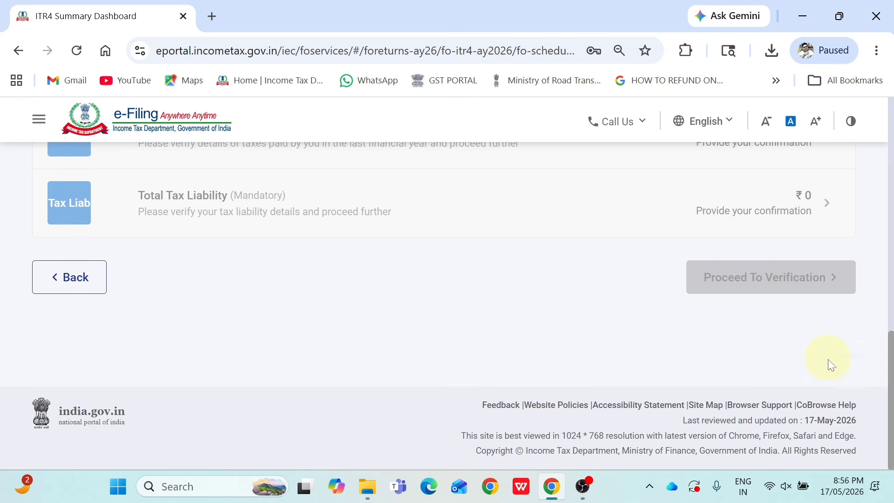
Confirm the LTCG u/s 112A schedule at ₹0, checking sale consideration and cost of acquisition
{"action": "left_click_drag", "start_coordinate": [890, 368], "coordinate": [890, 285]}
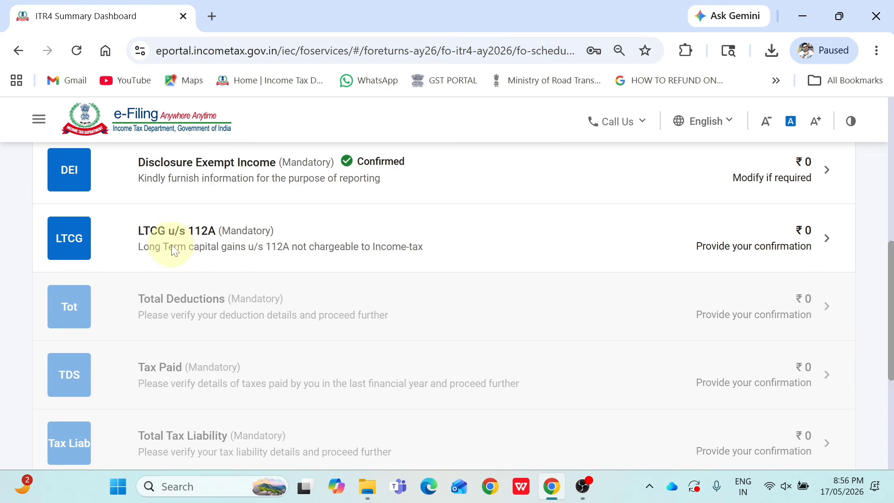
{"action": "left_click", "coordinate": [276, 244]}
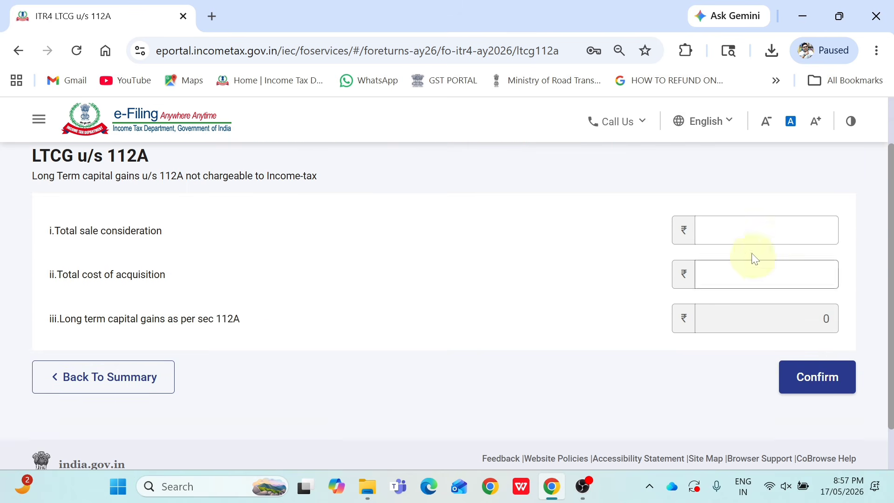
{"action": "left_click", "coordinate": [745, 236]}
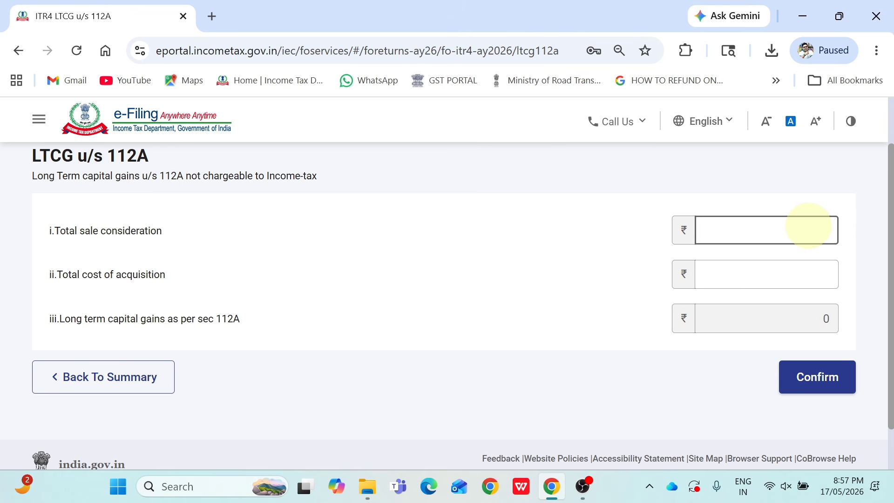
{"action": "left_click", "coordinate": [808, 226]}
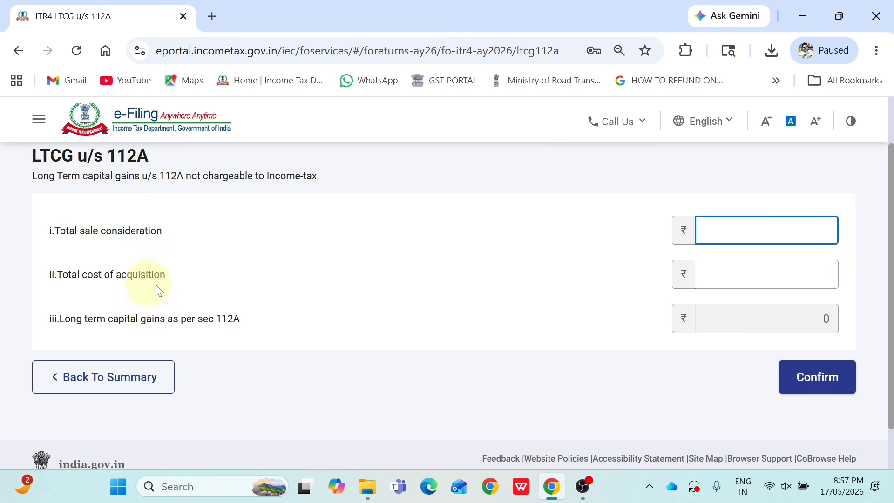
{"action": "left_click", "coordinate": [813, 280]}
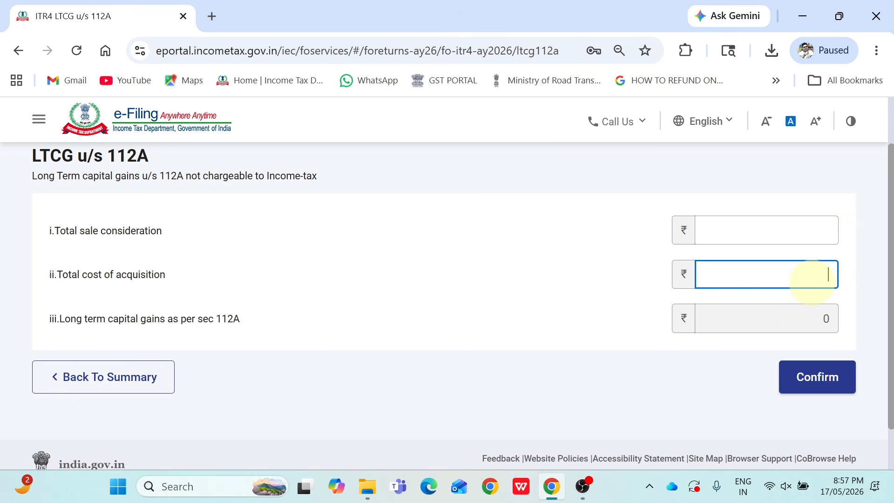
{"action": "left_click", "coordinate": [820, 382]}
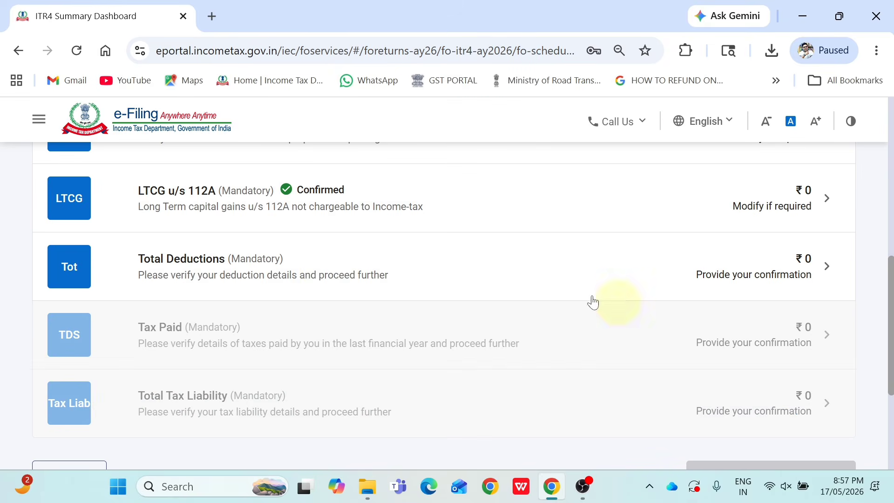
Review and confirm the Total Deductions schedule at ₹0
{"action": "left_click", "coordinate": [327, 278]}
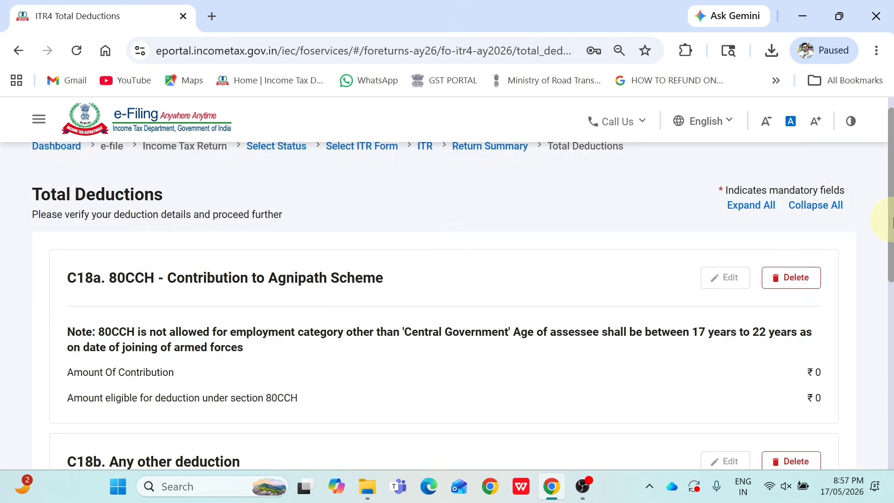
{"action": "left_click_drag", "start_coordinate": [889, 223], "coordinate": [890, 372]}
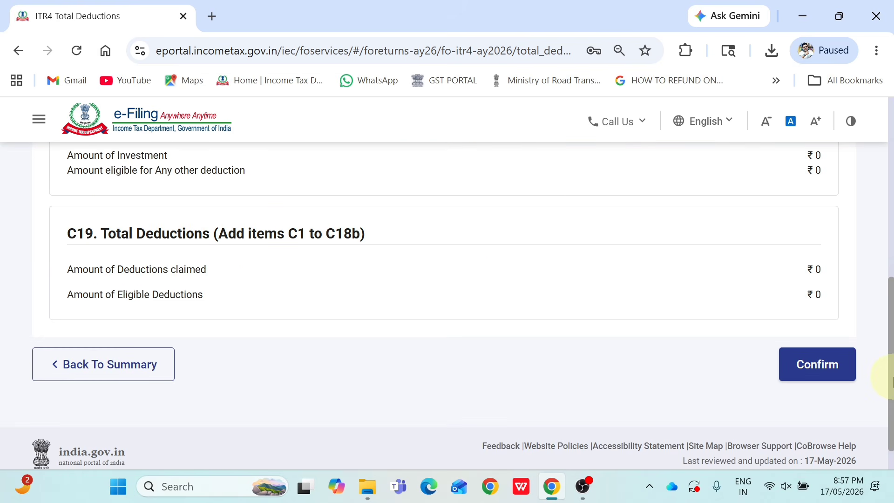
{"action": "left_click", "coordinate": [825, 375]}
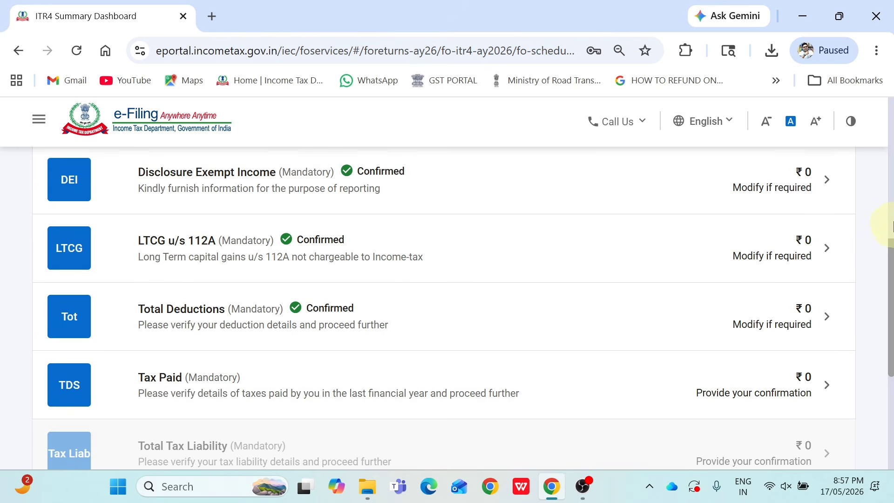
Review the Tax Paid schedule to the bottom and confirm it at ₹0
{"action": "left_click_drag", "start_coordinate": [890, 259], "coordinate": [881, 284]}
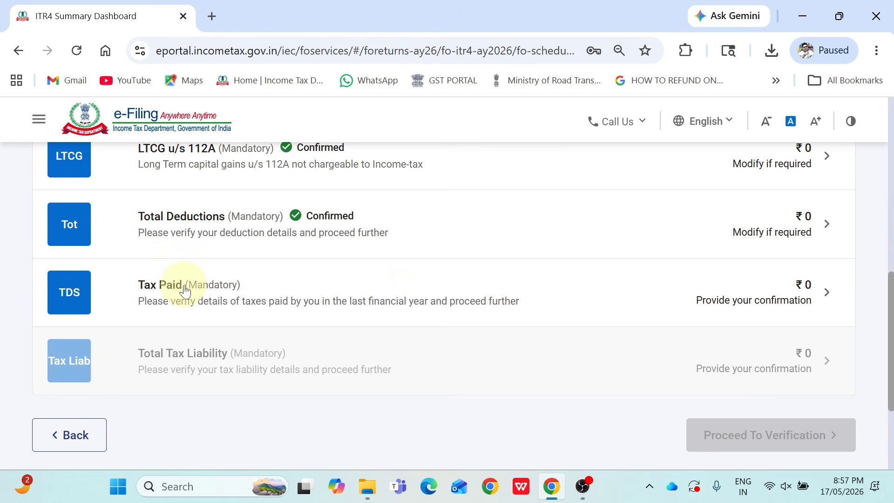
{"action": "left_click", "coordinate": [634, 324]}
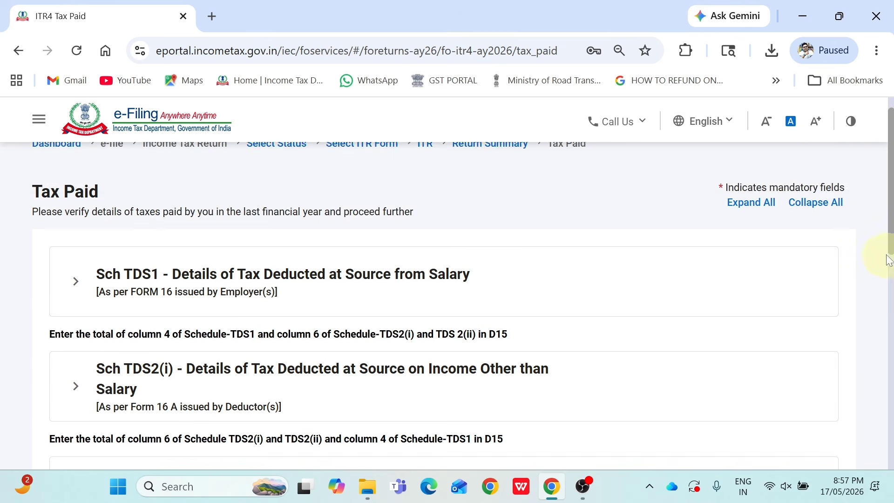
{"action": "mouse_move", "coordinate": [888, 254]}
{"action": "left_mouse_down"}
{"action": "mouse_move", "coordinate": [891, 233]}
{"action": "mouse_move", "coordinate": [886, 251]}
{"action": "left_mouse_up"}
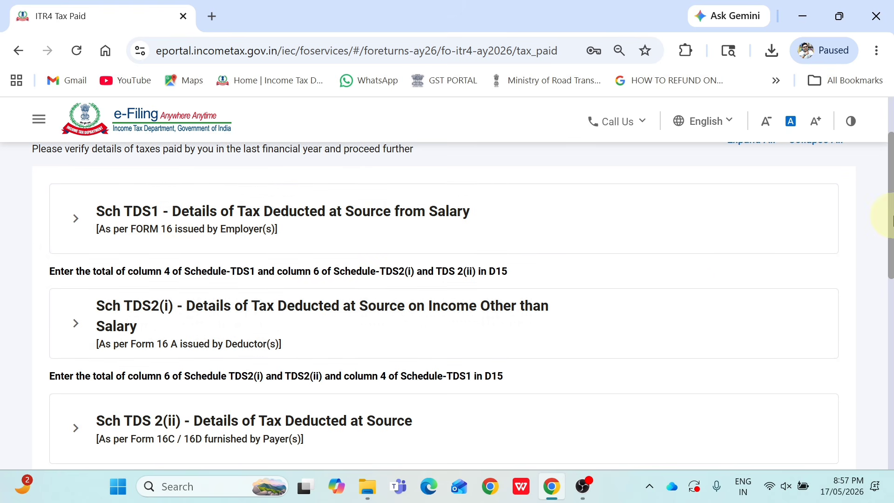
{"action": "left_click_drag", "start_coordinate": [891, 210], "coordinate": [877, 311]}
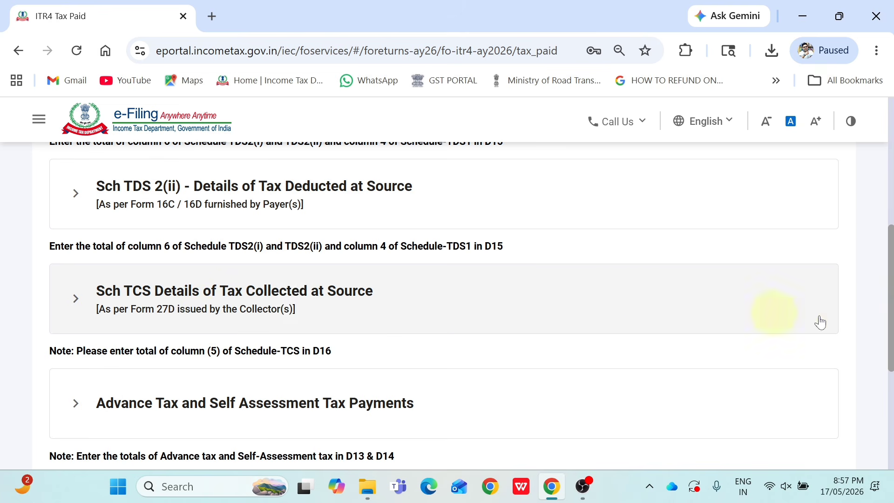
{"action": "scroll", "coordinate": [879, 355], "scroll_direction": "down", "scroll_amount": 3}
{"action": "scroll", "coordinate": [875, 368], "scroll_direction": "up", "scroll_amount": 1}
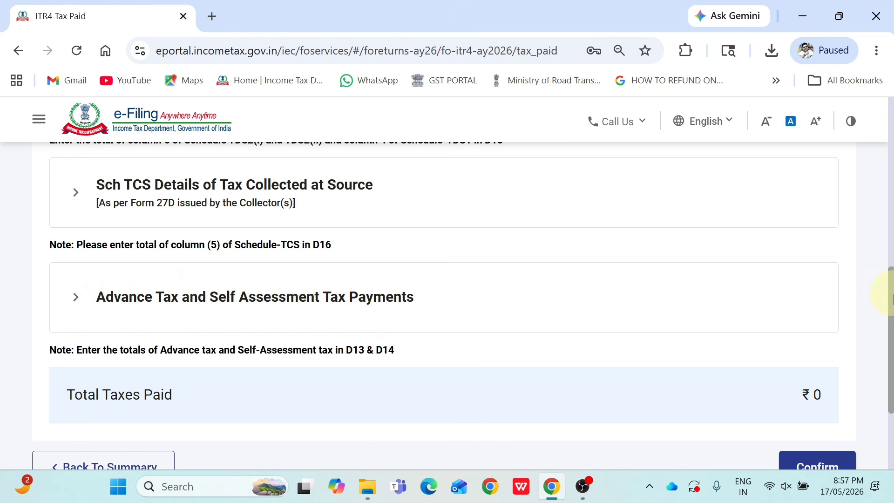
{"action": "scroll", "coordinate": [881, 294], "scroll_direction": "down", "scroll_amount": 2}
{"action": "left_click", "coordinate": [801, 397]}
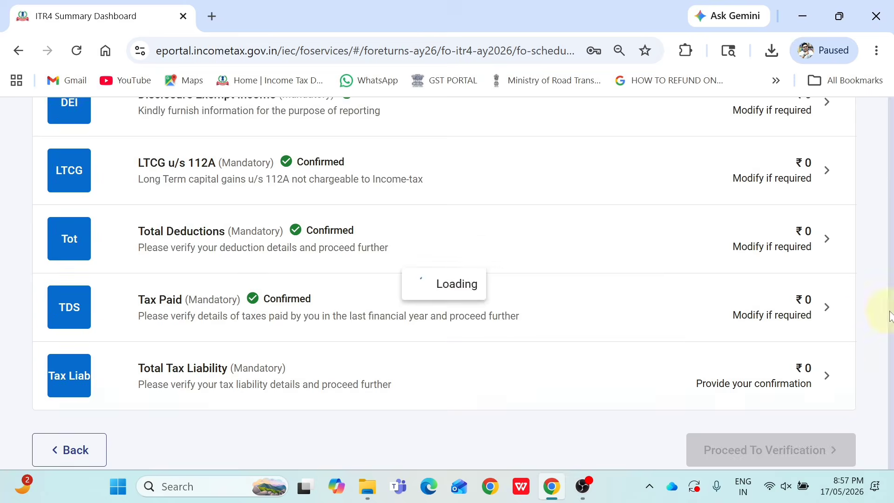
{"action": "scroll", "coordinate": [891, 310], "scroll_direction": "down", "scroll_amount": 1}
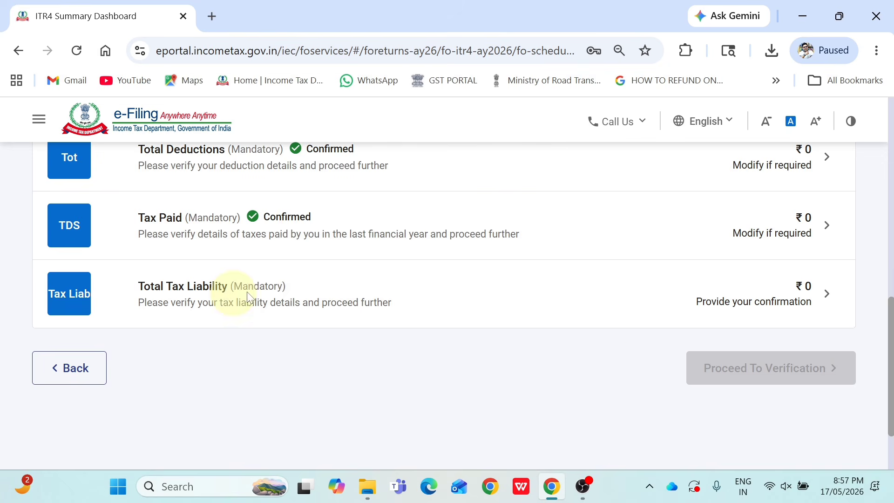
Confirm Total Tax Liability at ₹0, with the 87A rebate offsetting tax of 10525
{"action": "left_click", "coordinate": [656, 312]}
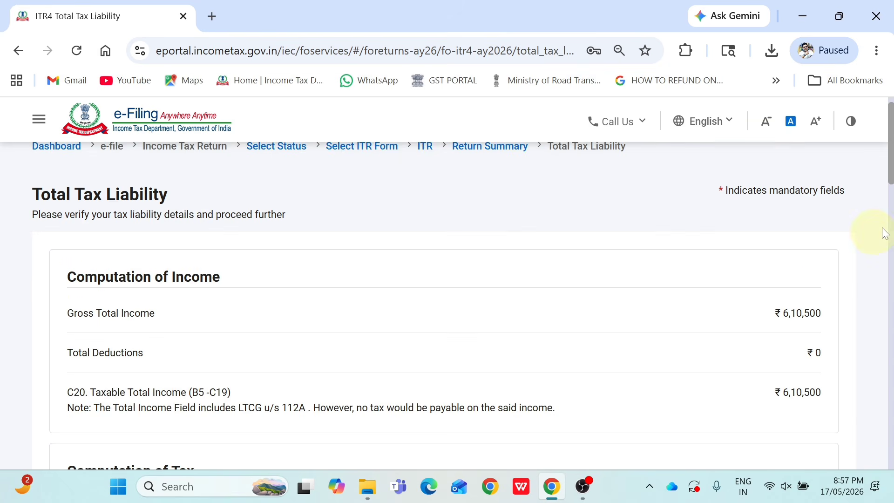
{"action": "scroll", "coordinate": [890, 162], "scroll_direction": "down", "scroll_amount": 1}
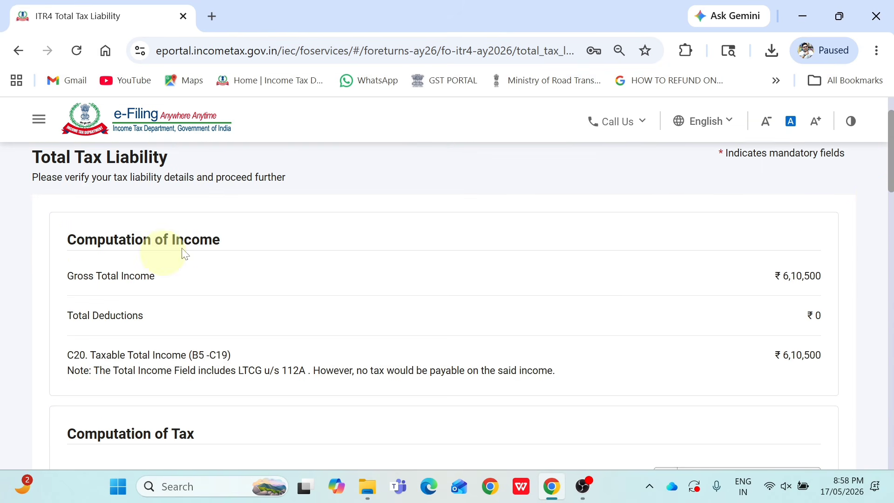
{"action": "left_click_drag", "start_coordinate": [892, 175], "coordinate": [889, 192]}
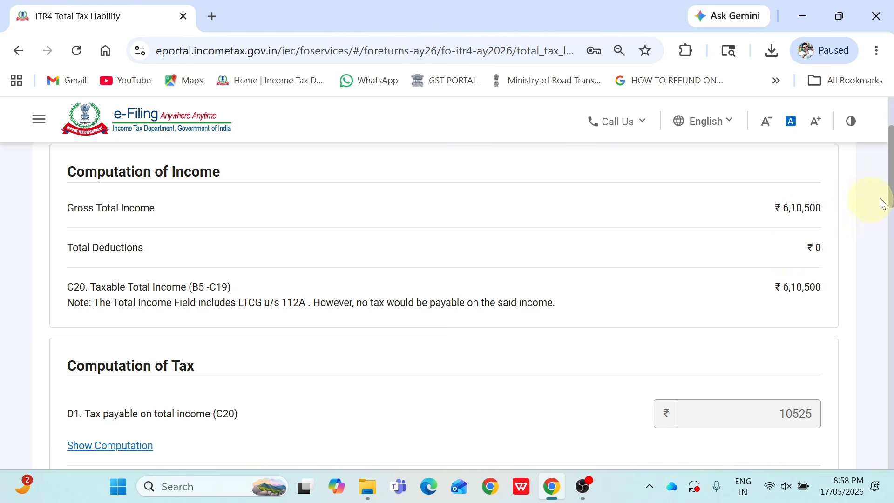
{"action": "left_click_drag", "start_coordinate": [892, 196], "coordinate": [890, 238]}
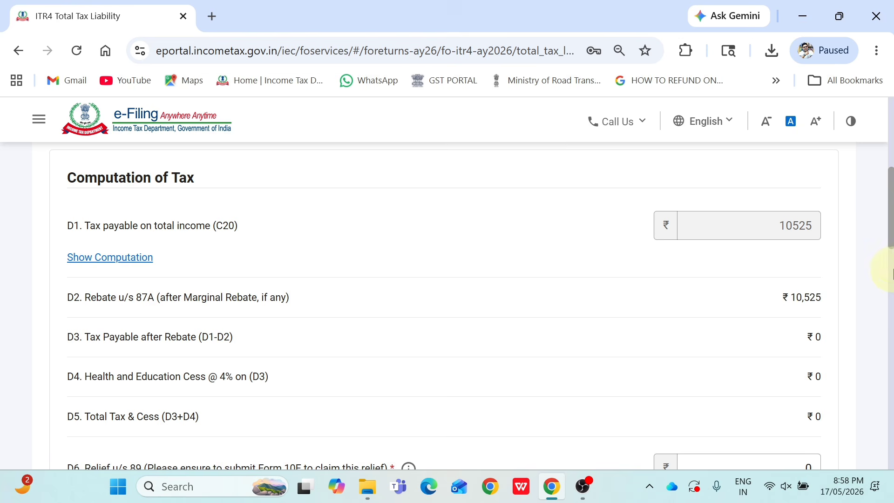
{"action": "left_click_drag", "start_coordinate": [889, 230], "coordinate": [856, 442]}
{"action": "left_click", "coordinate": [825, 361]}
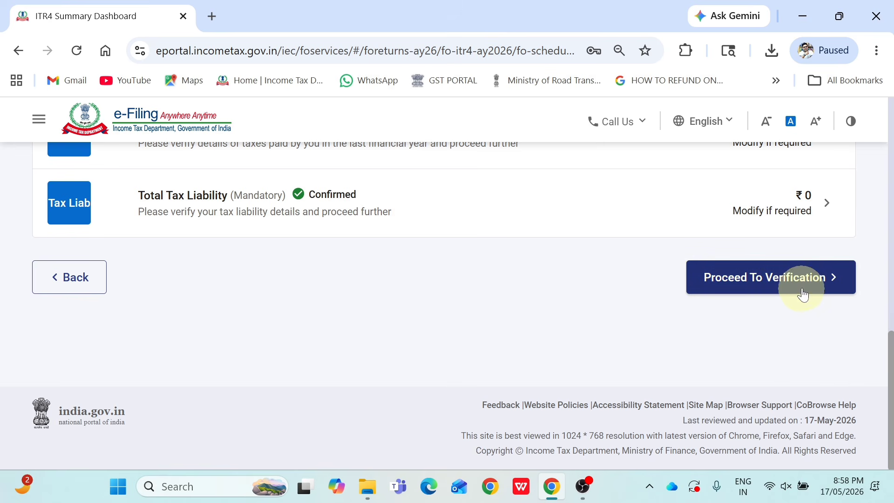
Proceed to verification, preview the return and run internal validation
{"action": "left_click", "coordinate": [802, 288]}
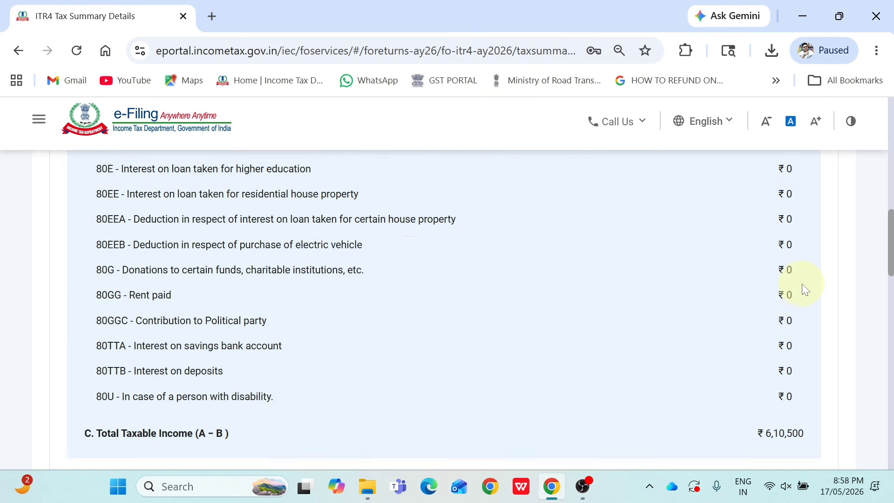
{"action": "left_click_drag", "start_coordinate": [890, 261], "coordinate": [890, 153]}
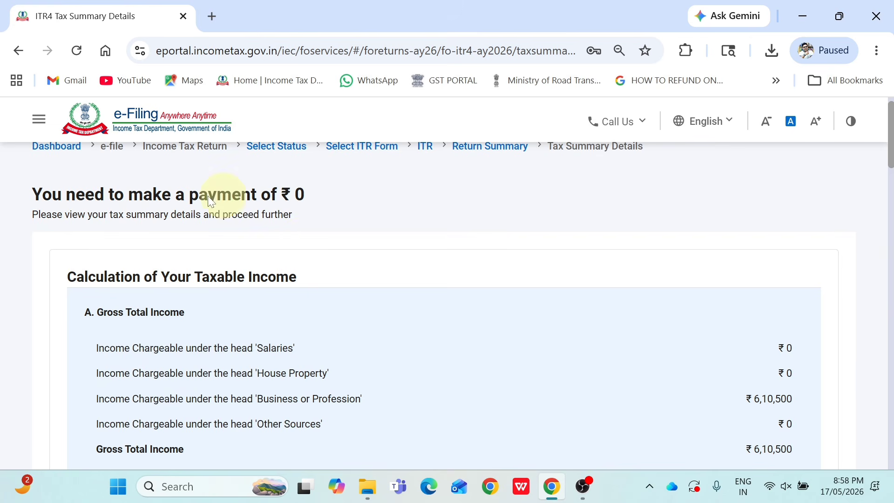
{"action": "left_click_drag", "start_coordinate": [893, 154], "coordinate": [856, 440]}
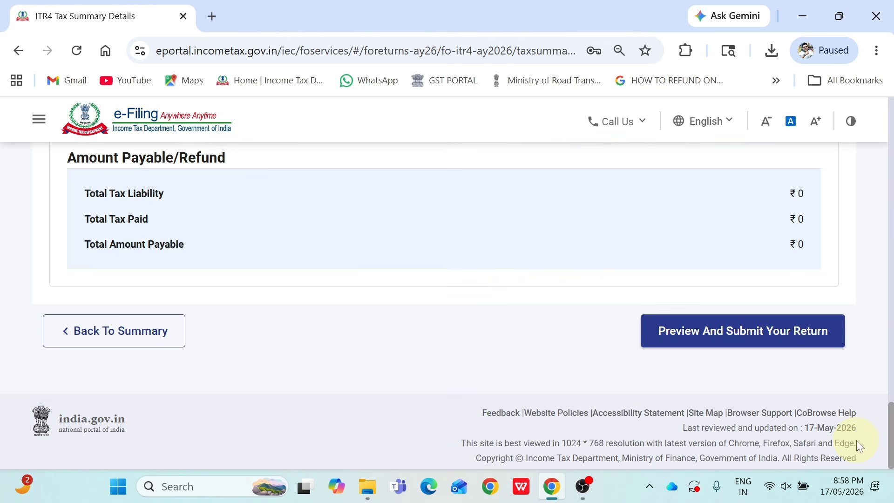
{"action": "left_click", "coordinate": [732, 346]}
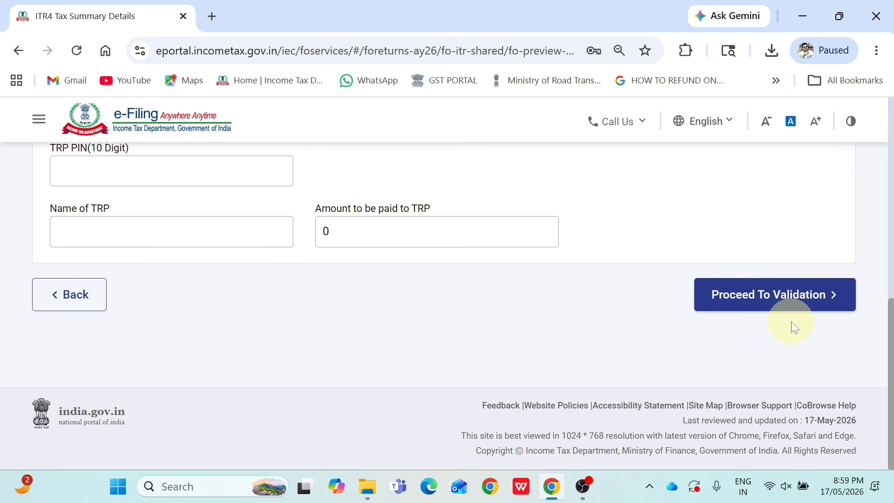
{"action": "left_click", "coordinate": [815, 302]}
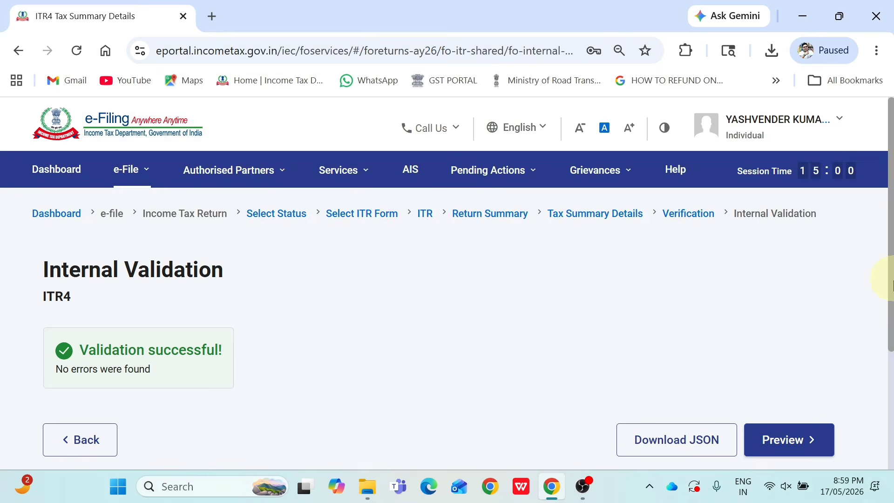
Check the return preview's Disclosure Exempt Income and LTCG u/s 112A sections, then pass upload-level validation without errors
{"action": "scroll", "coordinate": [892, 279], "scroll_direction": "down", "scroll_amount": 2}
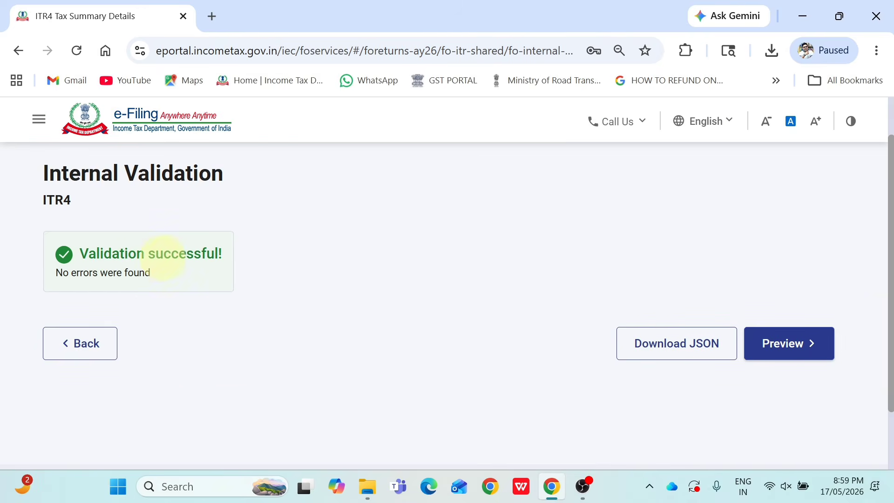
{"action": "left_click", "coordinate": [783, 345]}
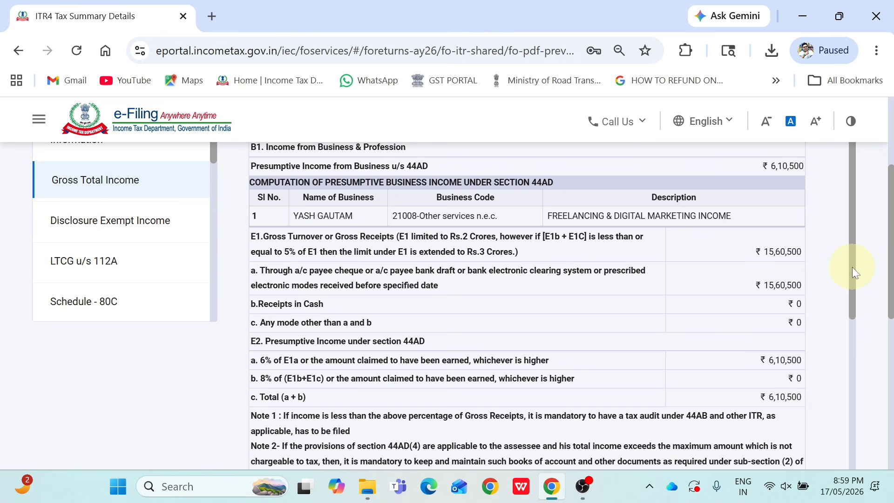
{"action": "left_click_drag", "start_coordinate": [852, 267], "coordinate": [849, 402]}
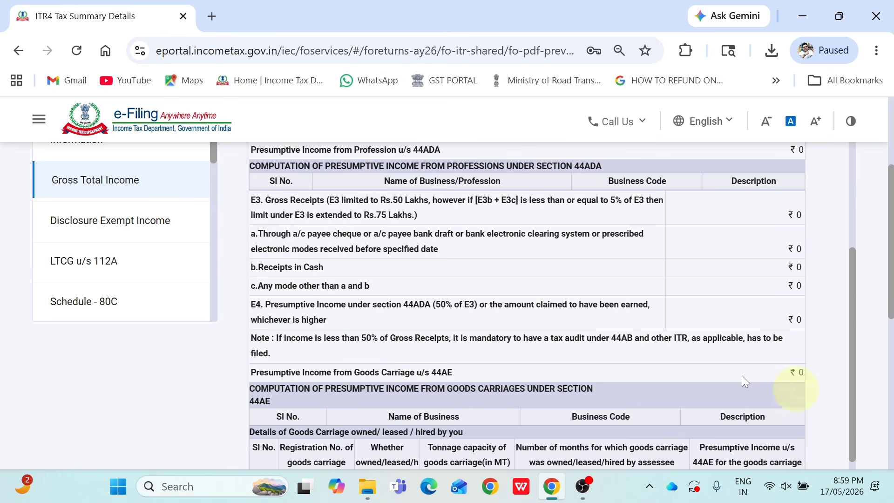
{"action": "left_click", "coordinate": [126, 238]}
{"action": "left_click", "coordinate": [119, 277]}
{"action": "left_click", "coordinate": [124, 228]}
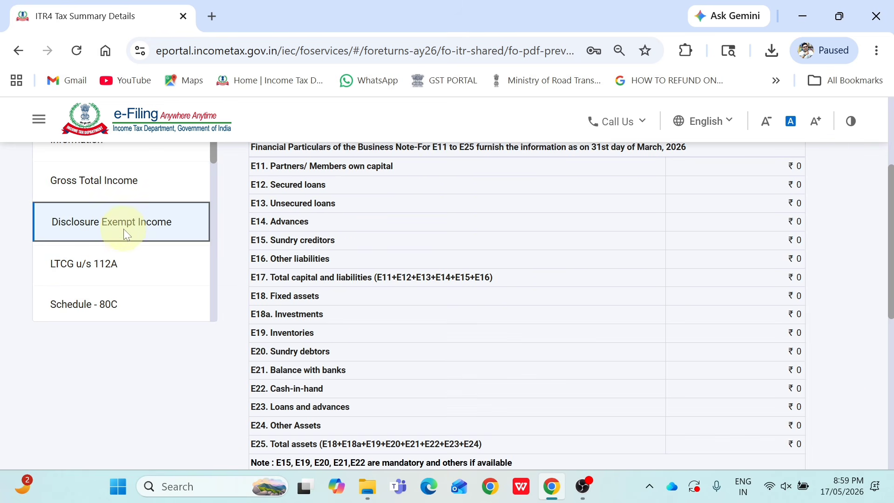
{"action": "left_click_drag", "start_coordinate": [890, 308], "coordinate": [876, 437]}
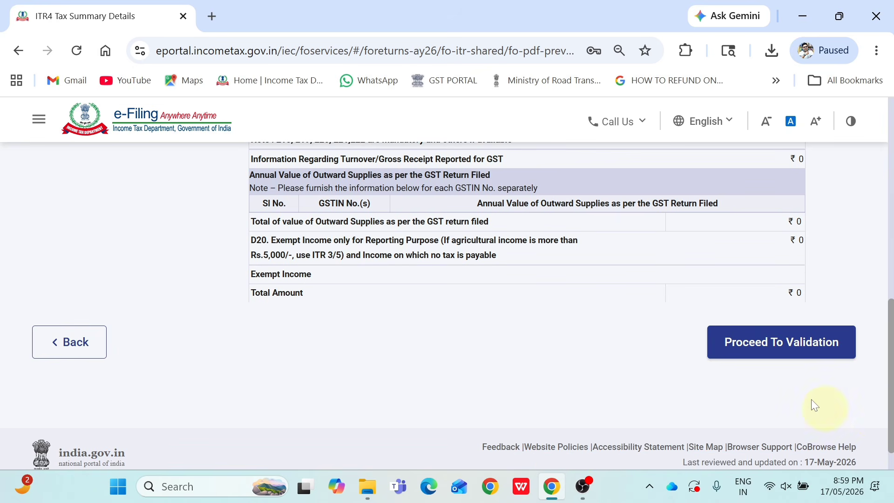
{"action": "left_click", "coordinate": [792, 353]}
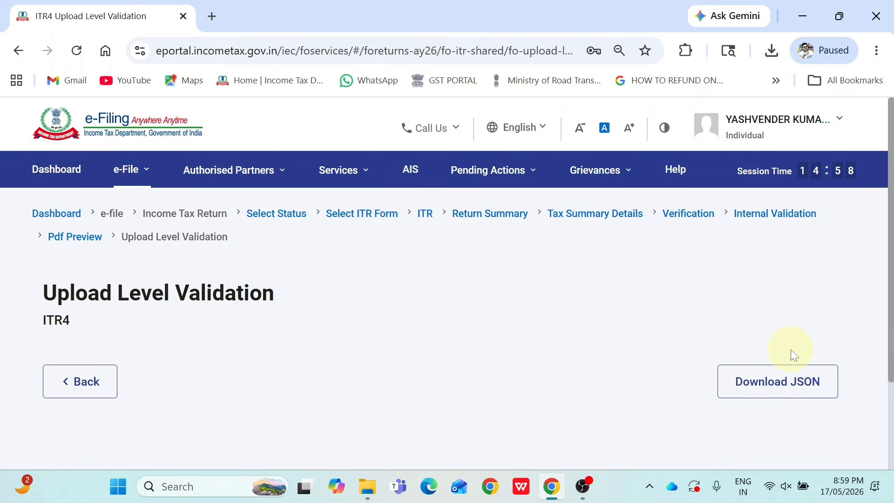
{"action": "left_click_drag", "start_coordinate": [892, 307], "coordinate": [891, 329]}
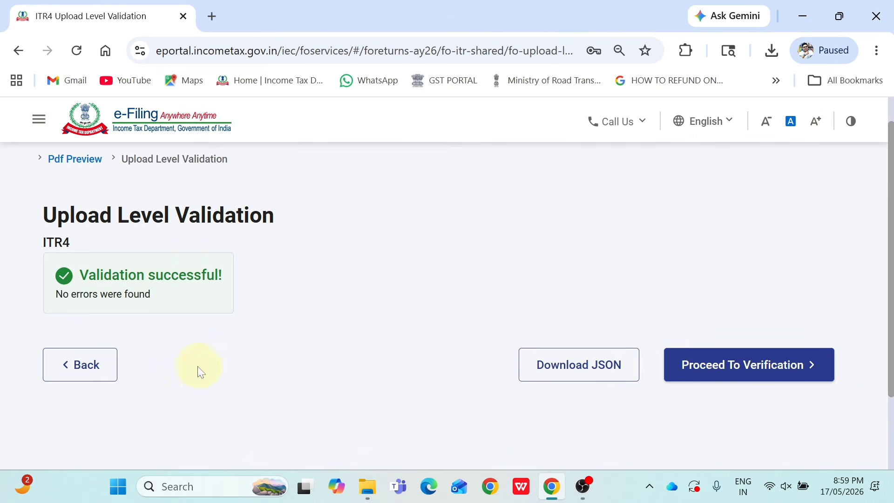
Choose E-Verify Now and continue with verification by Aadhaar OTP
{"action": "left_click", "coordinate": [782, 380]}
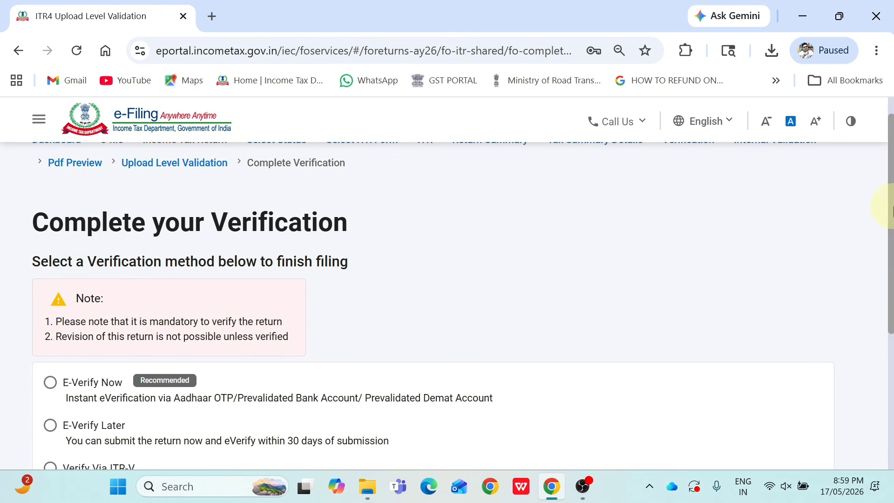
{"action": "left_click_drag", "start_coordinate": [889, 202], "coordinate": [889, 292]}
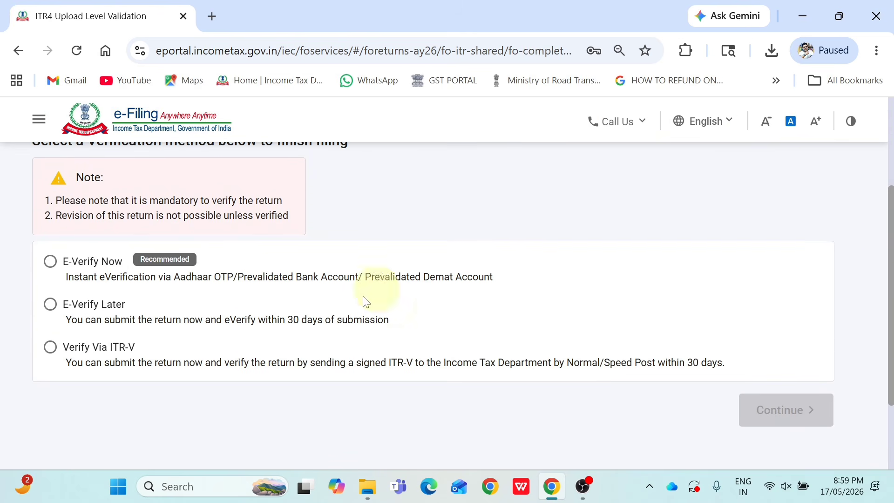
{"action": "left_click", "coordinate": [51, 263]}
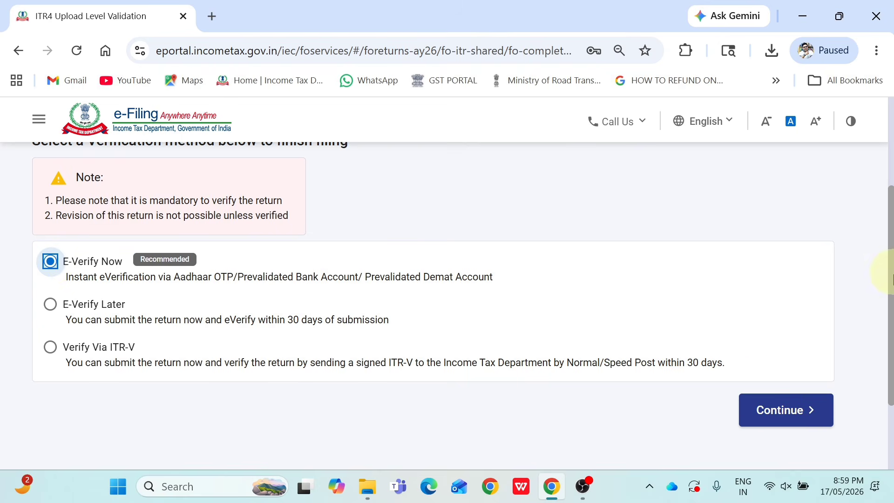
{"action": "left_click_drag", "start_coordinate": [890, 271], "coordinate": [890, 287]}
{"action": "left_click", "coordinate": [771, 382]}
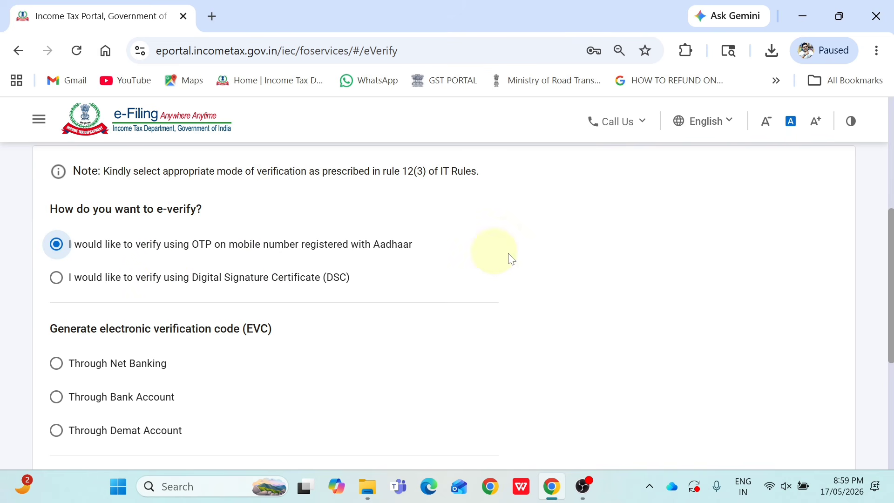
{"action": "left_click_drag", "start_coordinate": [890, 321], "coordinate": [890, 427]}
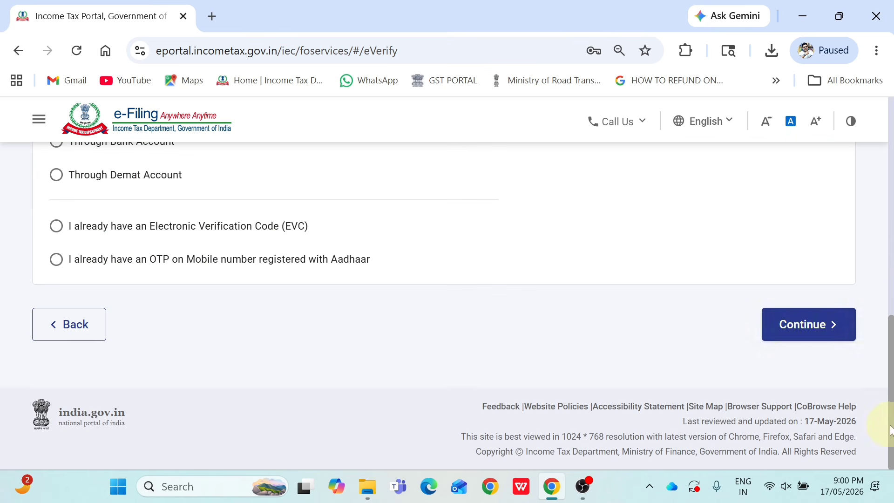
{"action": "left_click", "coordinate": [807, 334]}
Agree to validate the Aadhaar details, generate the Aadhaar OTP and enter the received OTP
{"action": "left_click", "coordinate": [266, 316]}
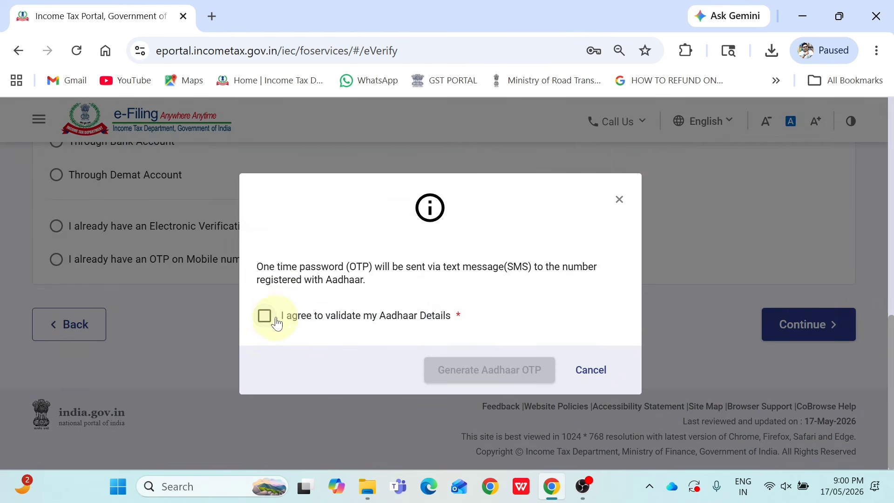
{"action": "left_click", "coordinate": [507, 375]}
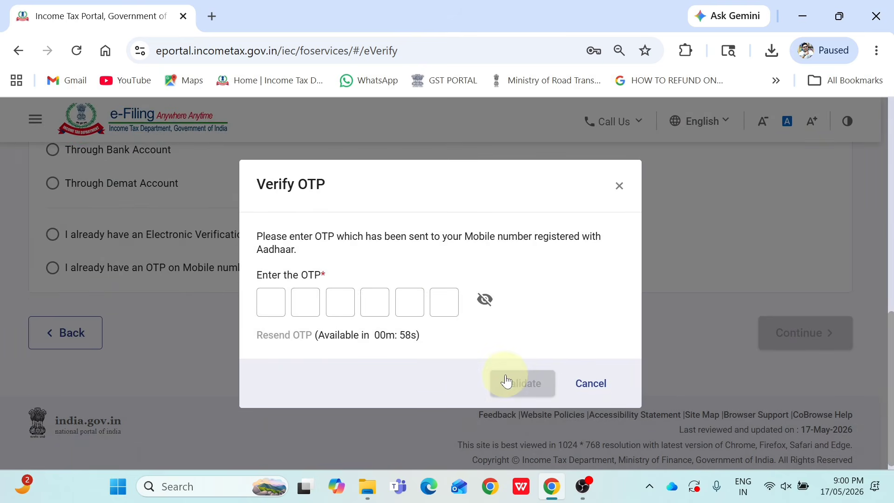
{"action": "left_click", "coordinate": [271, 302]}
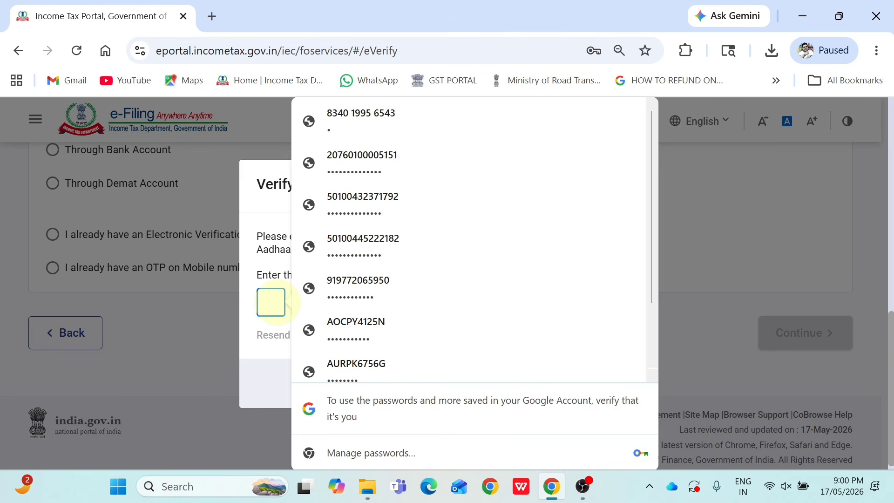
{"action": "type", "text": "••••••"}
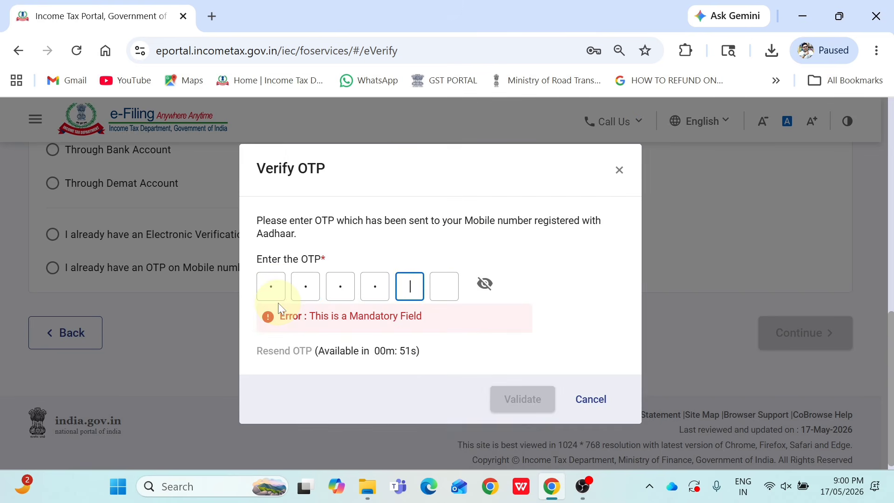